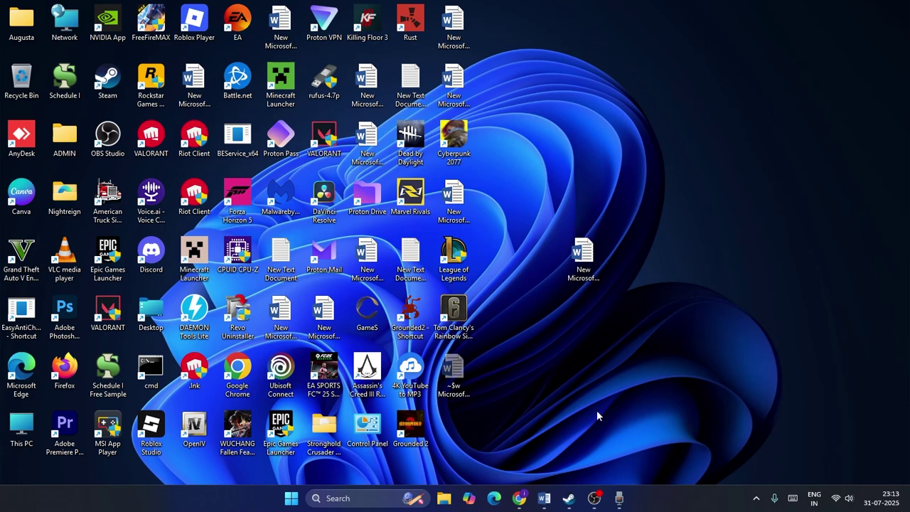
View Rainbow Six Siege X in the Steam library, then open the launch-fix Word document on the desktop
left_click(571, 498)
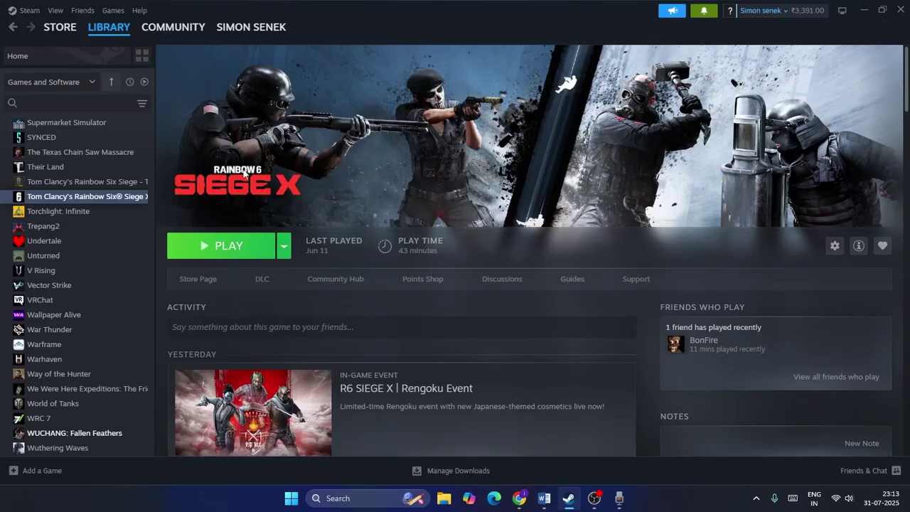
left_click(864, 10)
double_click(584, 258)
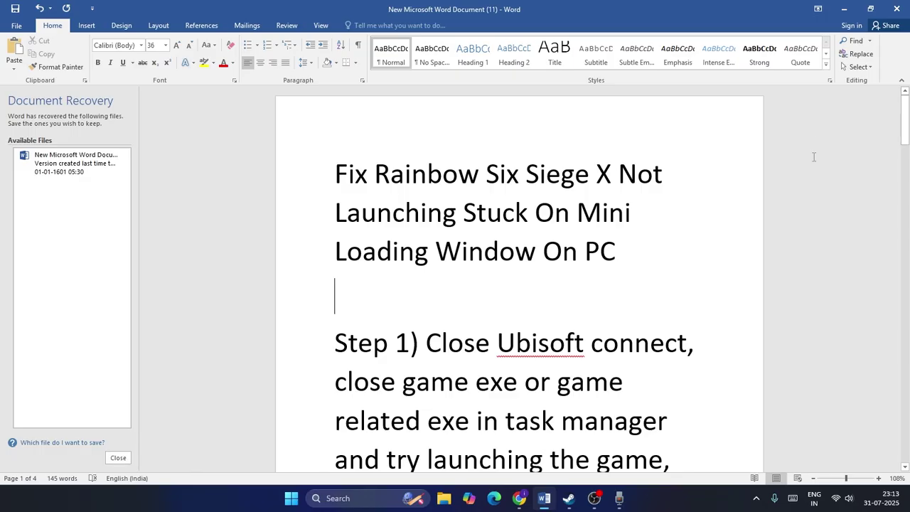
Set Word aside to check the Steam library again, then minimize Steam
left_click(845, 9)
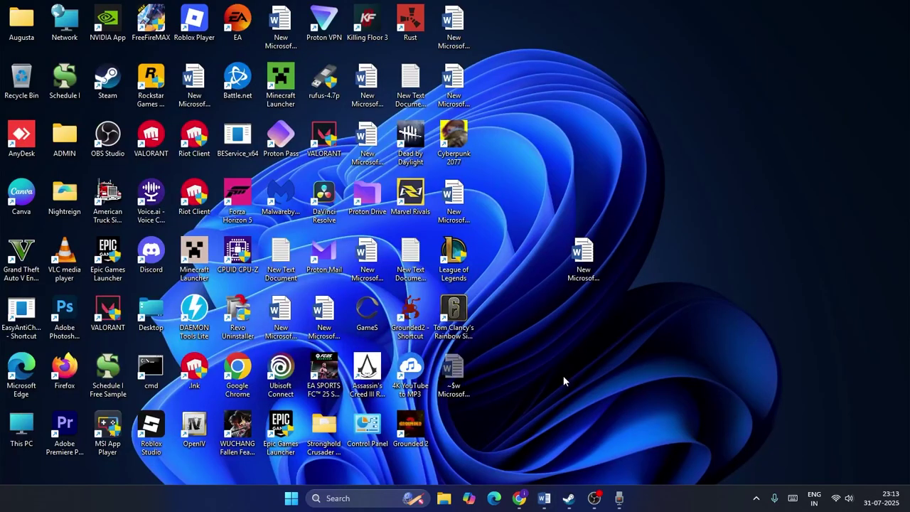
left_click(569, 498)
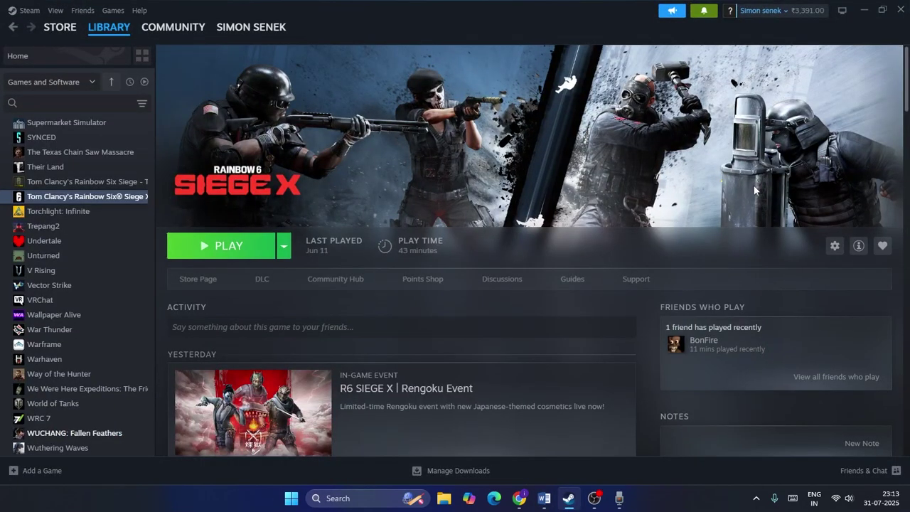
left_click(865, 10)
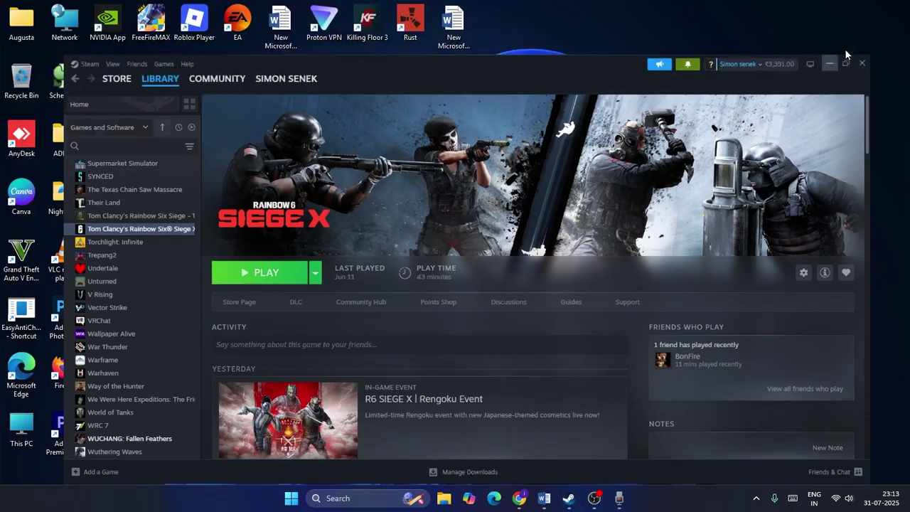
Highlight Step 1 on closing Ubisoft Connect in the Word guide, then minimize Word
left_click(545, 498)
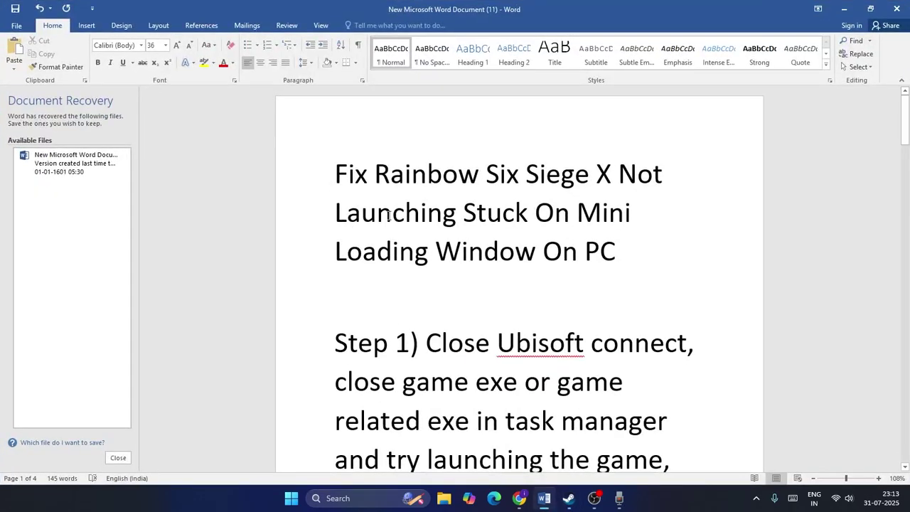
scroll(389, 216, "down", 2)
left_click_drag(433, 190, 698, 356)
left_click(698, 356)
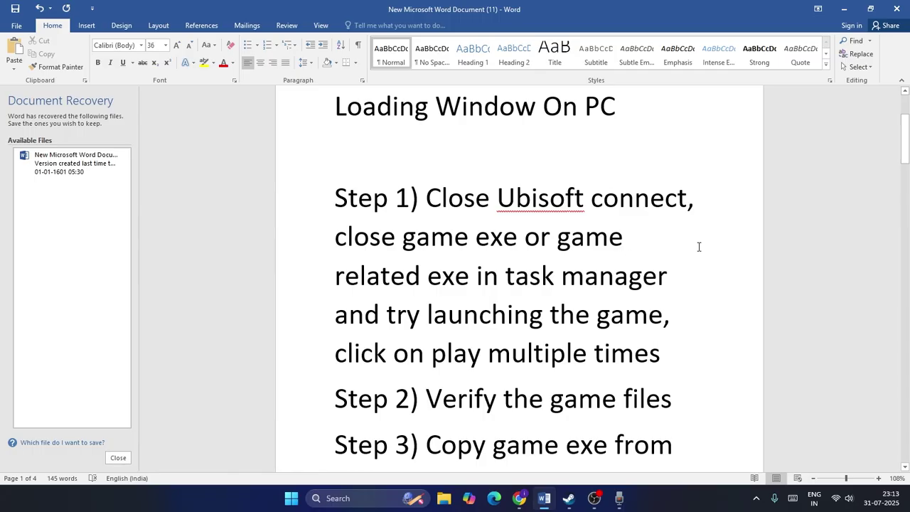
left_click(843, 10)
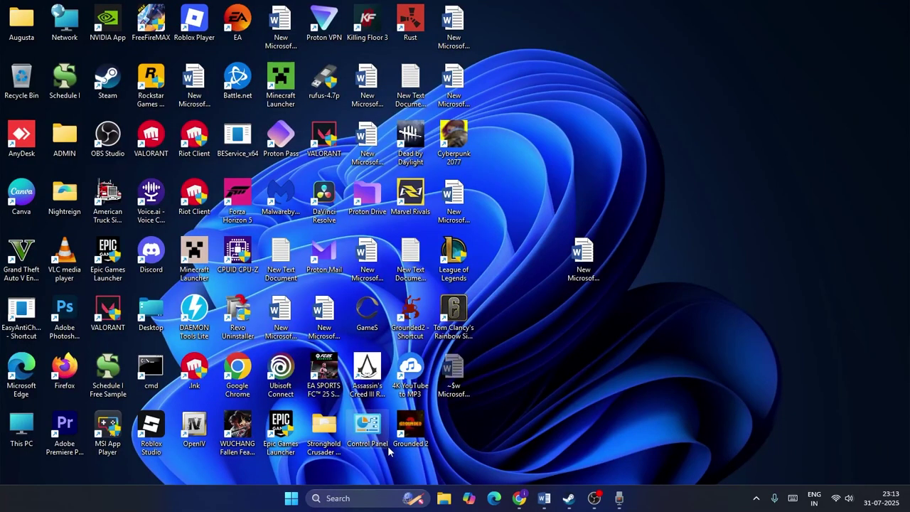
right_click(286, 500)
left_click(274, 363)
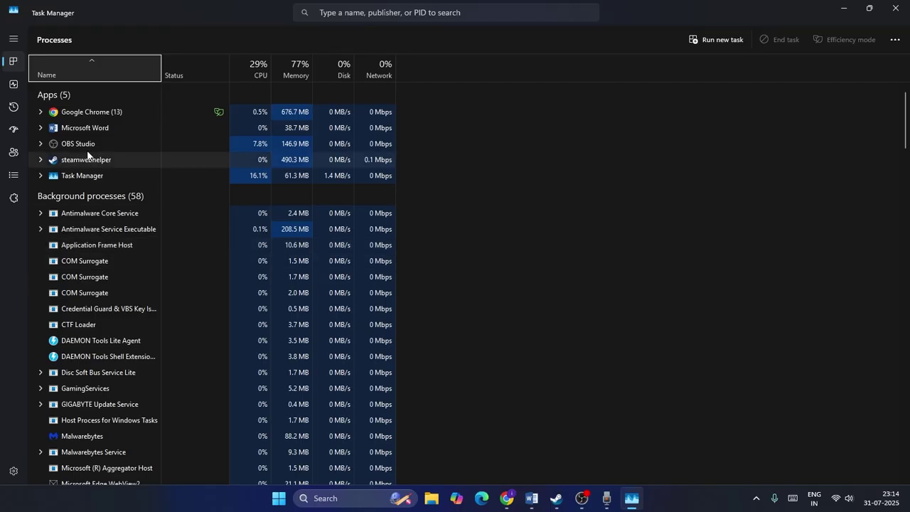
right_click(97, 160)
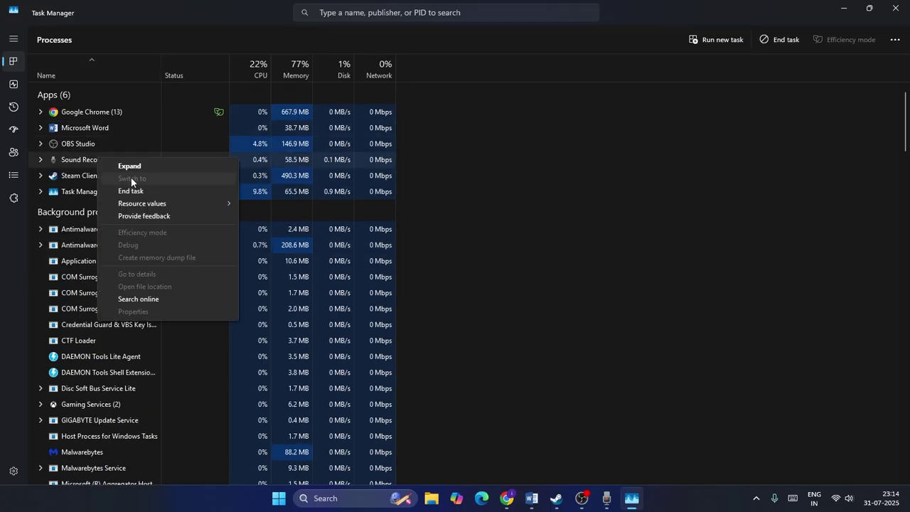
left_click(686, 245)
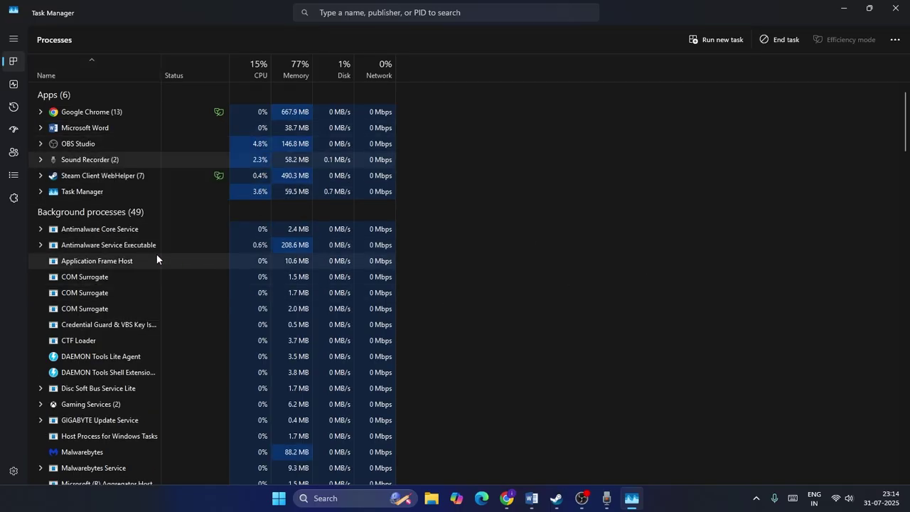
scroll(118, 268, "down", 1)
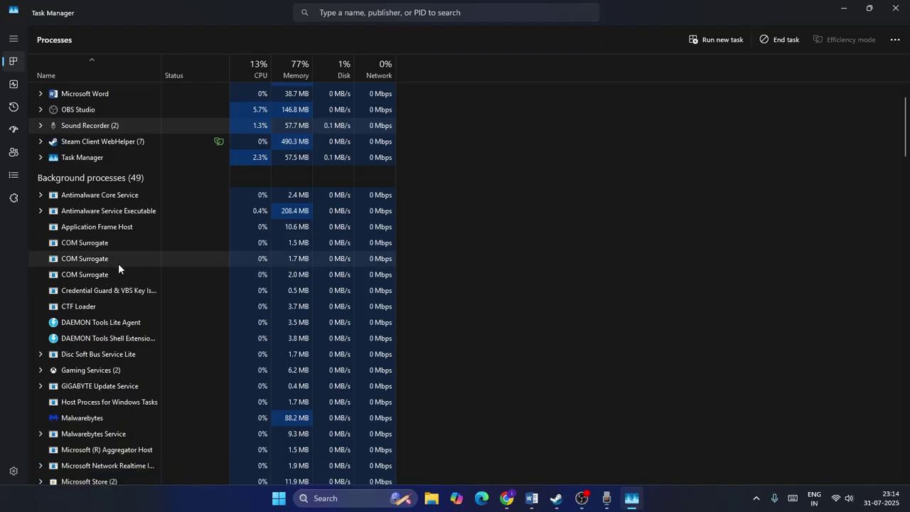
scroll(118, 268, "down", 7)
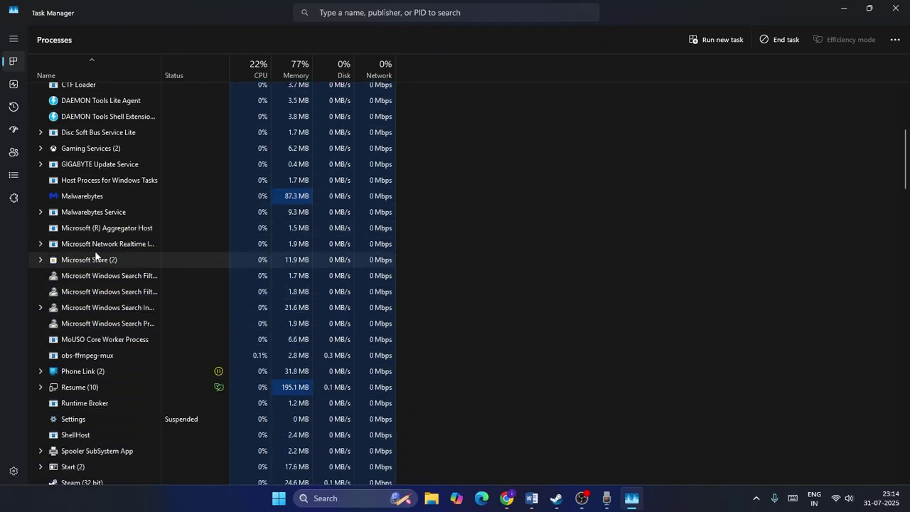
right_click(117, 180)
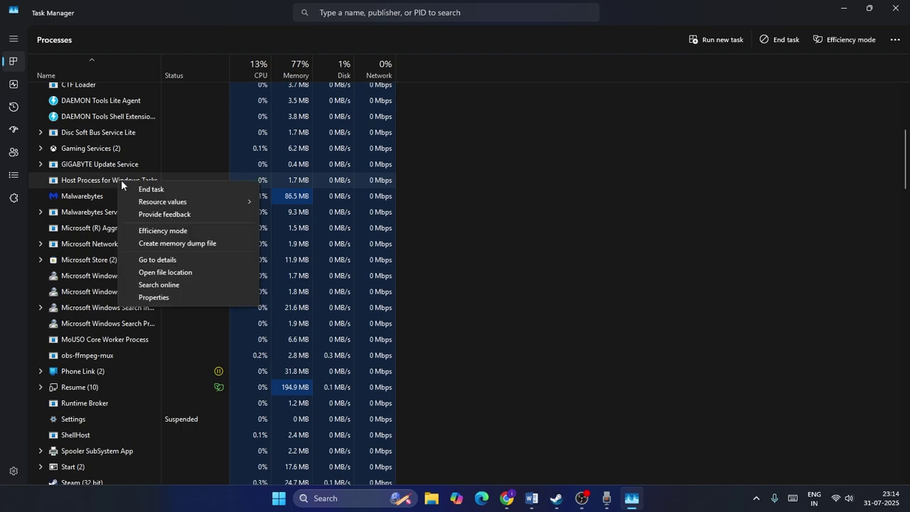
left_click(743, 273)
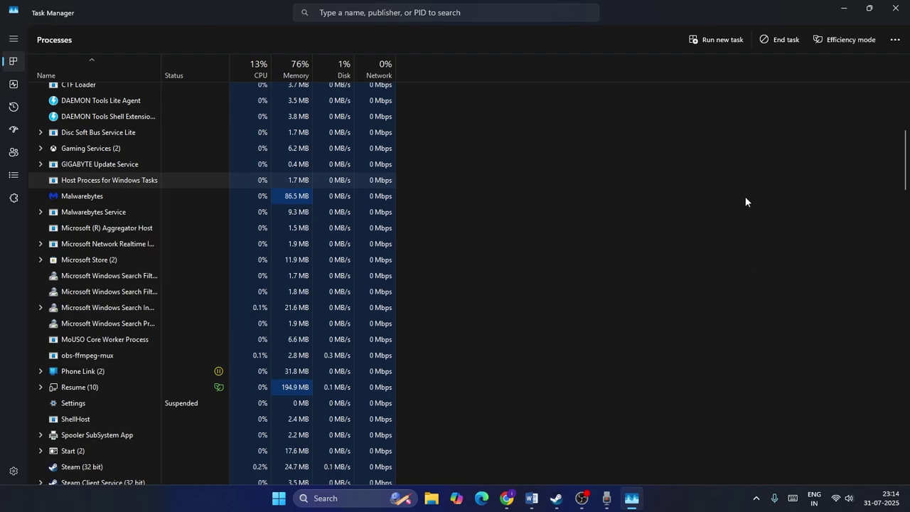
Minimize Task Manager and highlight Step 2, 'Verify the game files', in the Word guide
left_click(843, 9)
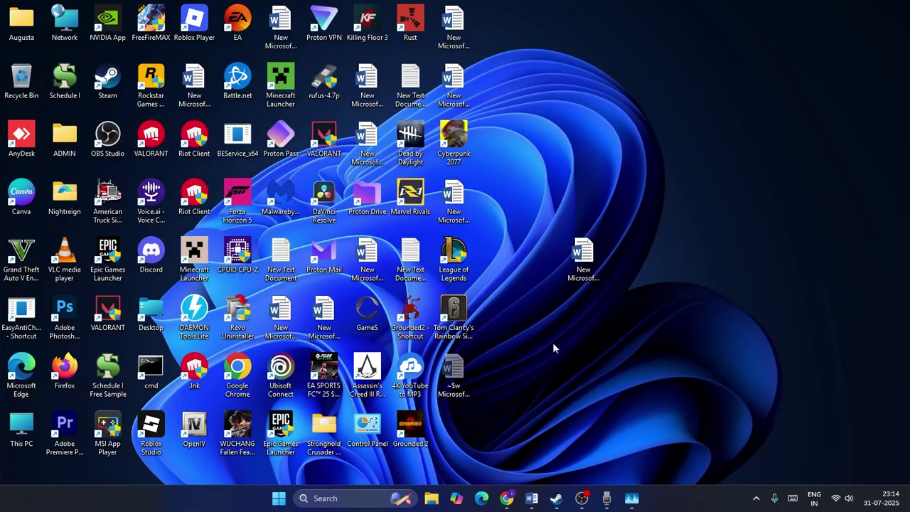
left_click(532, 497)
scroll(387, 229, "down", 4)
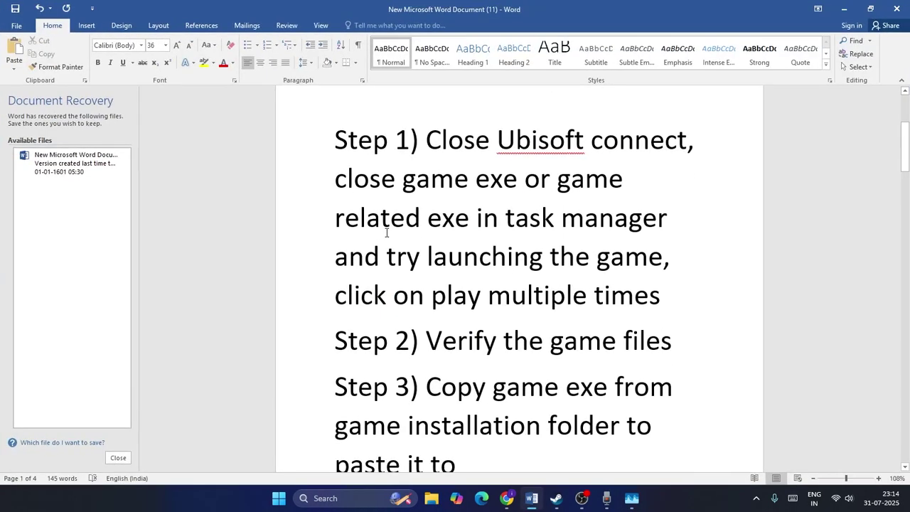
left_click_drag(428, 251, 690, 254)
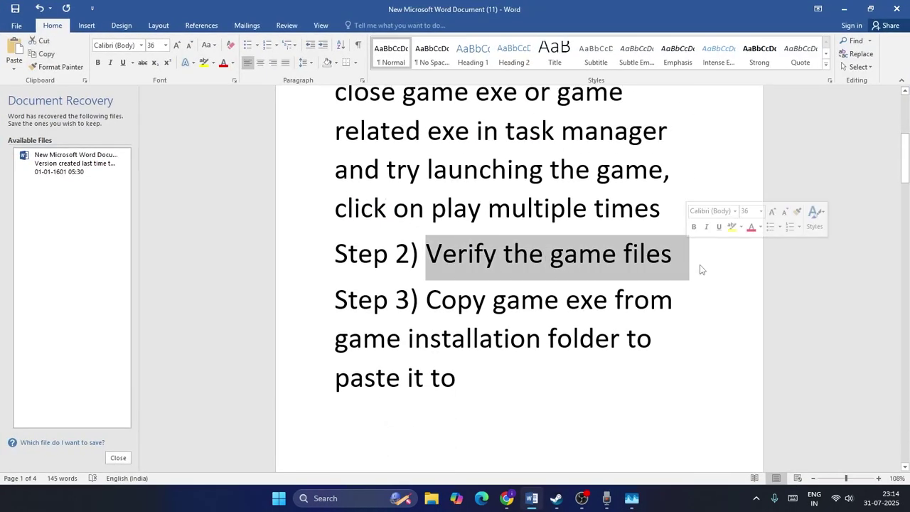
left_click(690, 254)
View Rainbow Six Siege X's Installed Files properties in Steam, then close them and minimize Steam
left_click(562, 498)
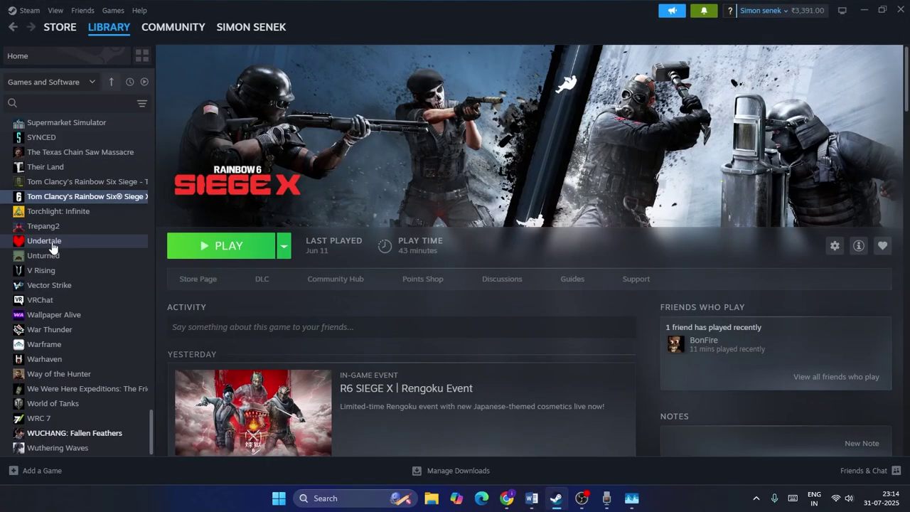
left_click(46, 198)
right_click(48, 199)
left_click(78, 283)
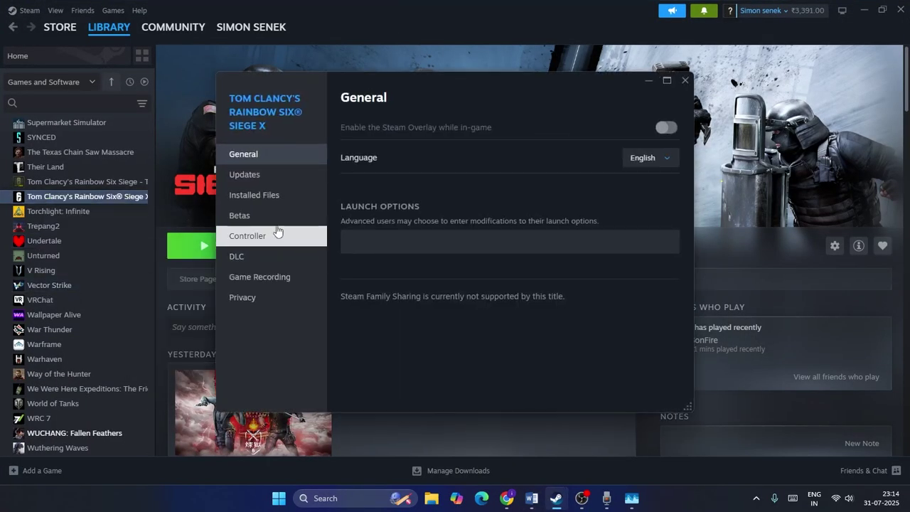
left_click(264, 195)
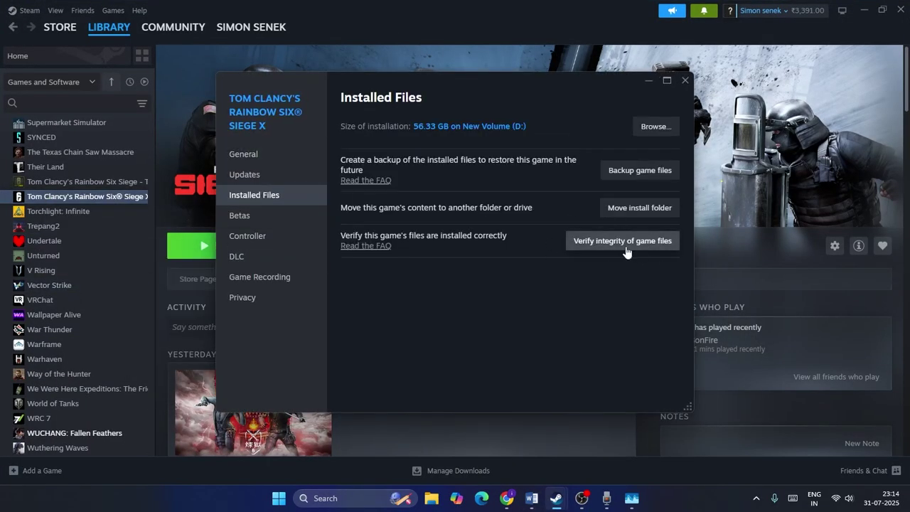
left_click(685, 80)
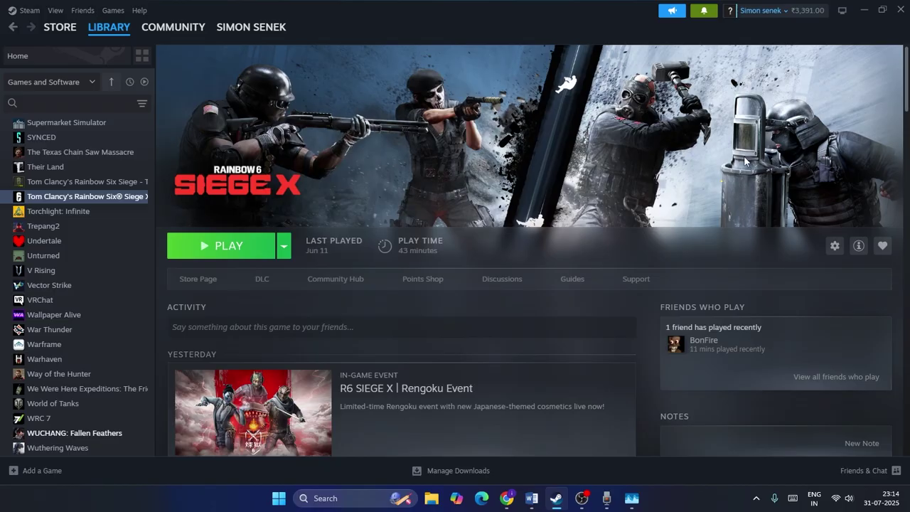
left_click(865, 10)
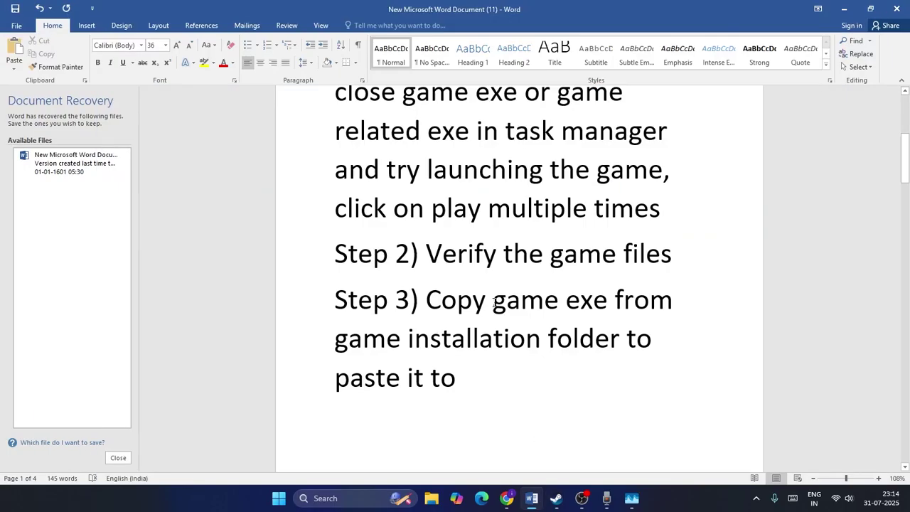
Highlight Step 3 on copying the game exe and read its r6siege target path, then switch to Steam
scroll(495, 301, "down", 2)
left_click_drag(428, 213, 562, 293)
left_click(514, 325)
scroll(509, 300, "down", 2)
scroll(509, 299, "down", 3)
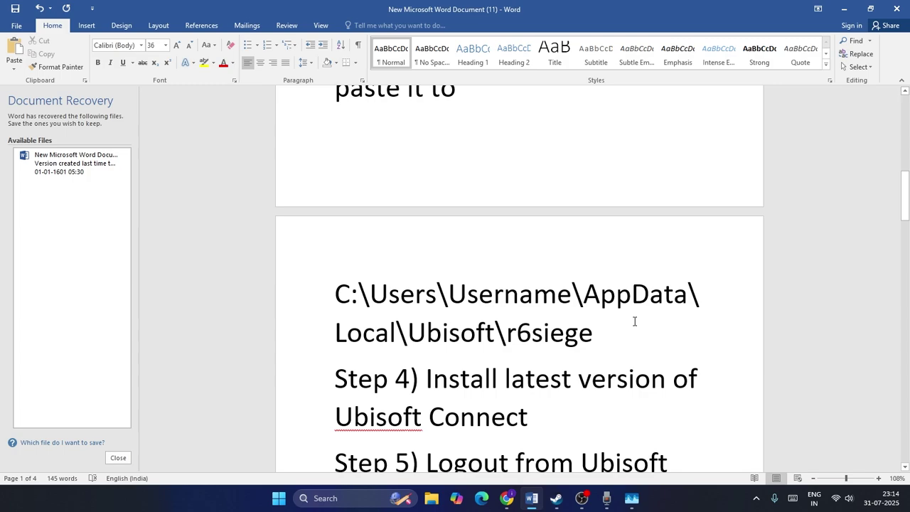
left_click(556, 498)
Open Rainbow Six Siege X's local install folder and locate the RainbowSix executable
right_click(105, 201)
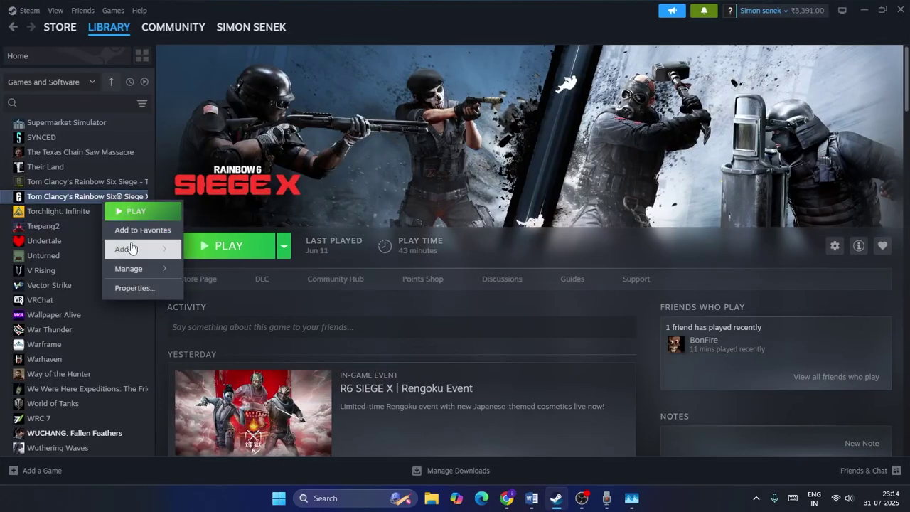
mouse_move(129, 268)
left_click(223, 289)
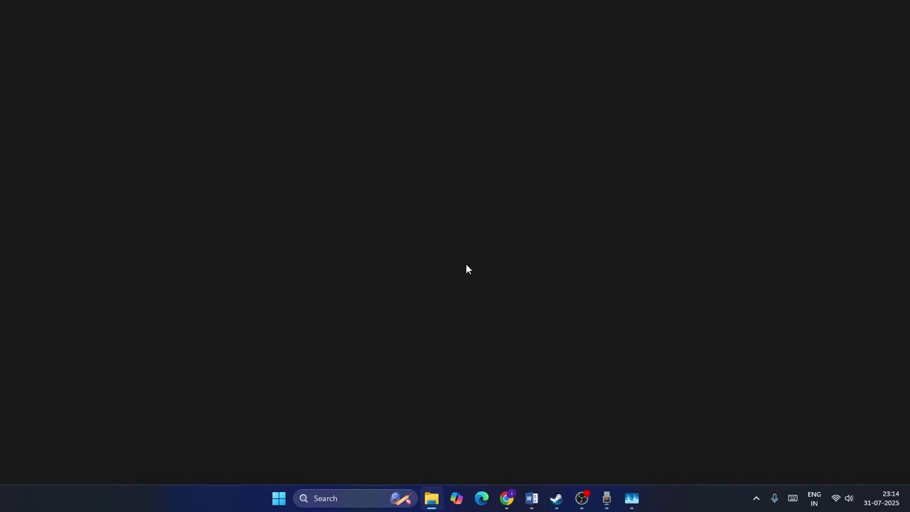
scroll(469, 246, "down", 20)
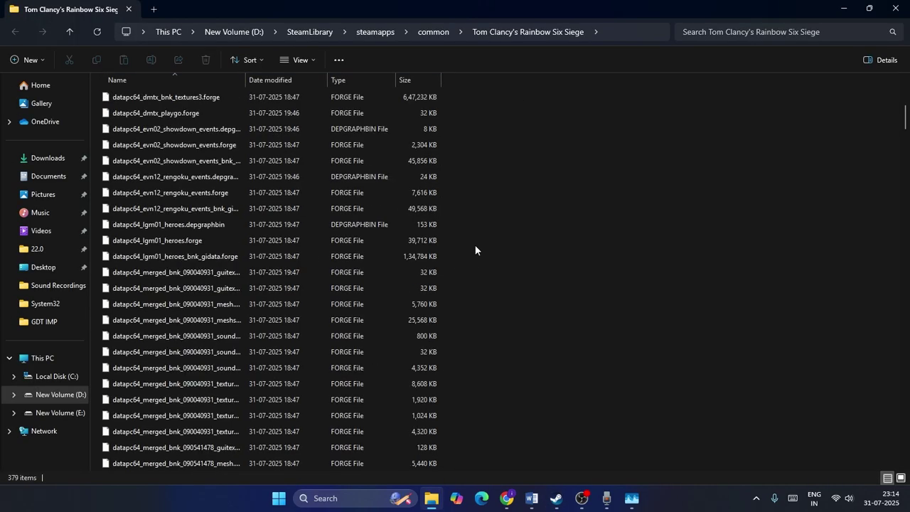
scroll(475, 250, "down", 20)
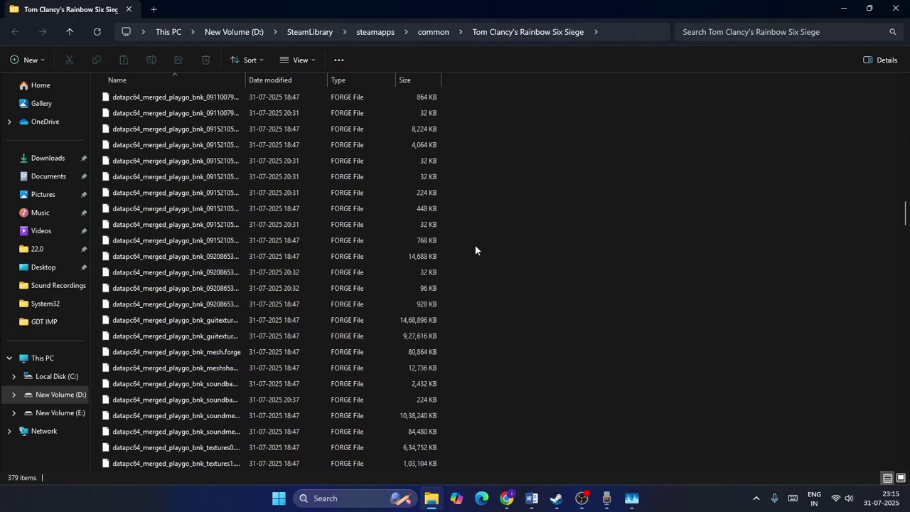
scroll(475, 250, "down", 20)
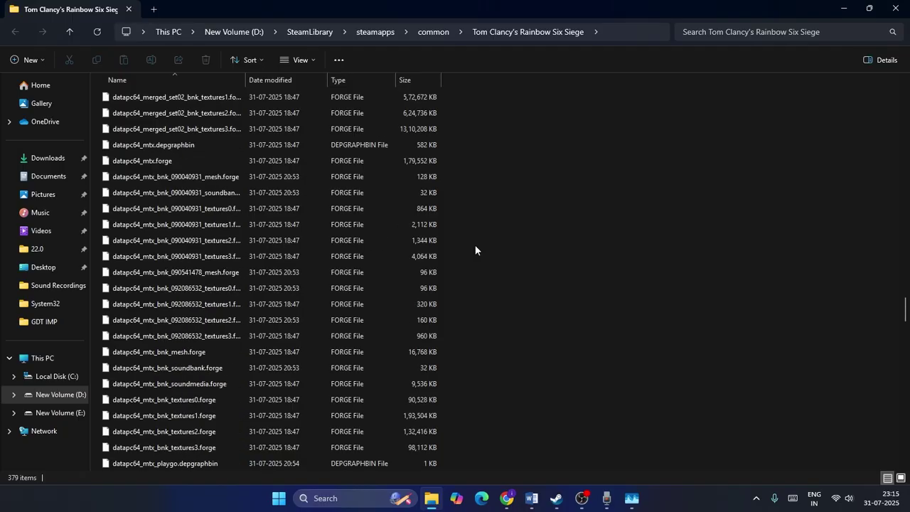
scroll(475, 249, "down", 20)
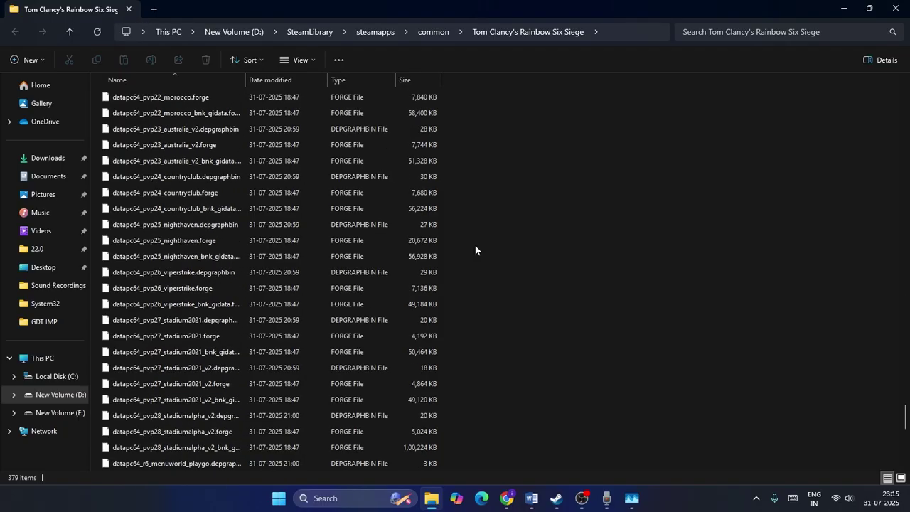
scroll(205, 312, "down", 2)
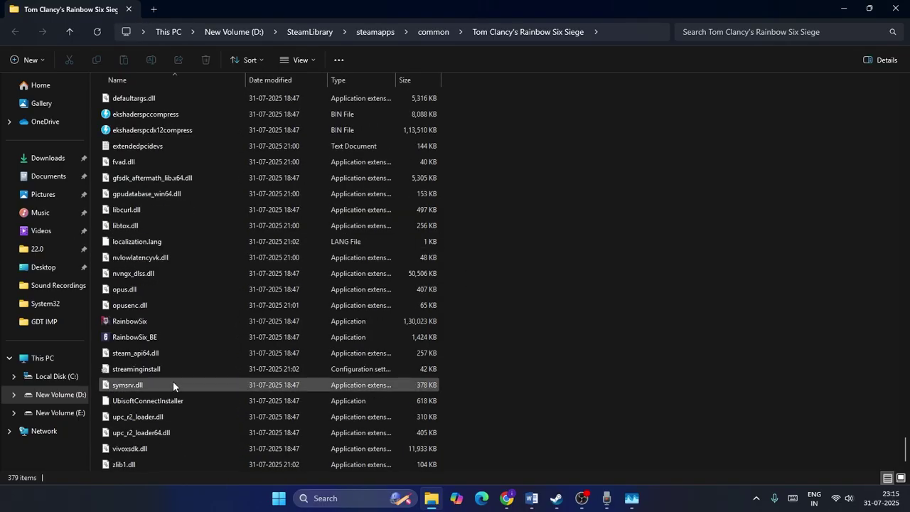
left_click(140, 321)
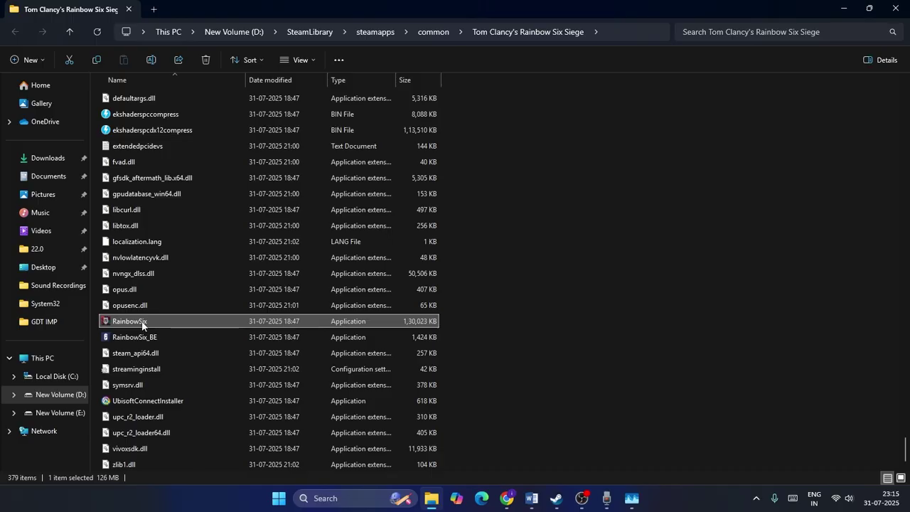
right_click(141, 321)
left_click(365, 331)
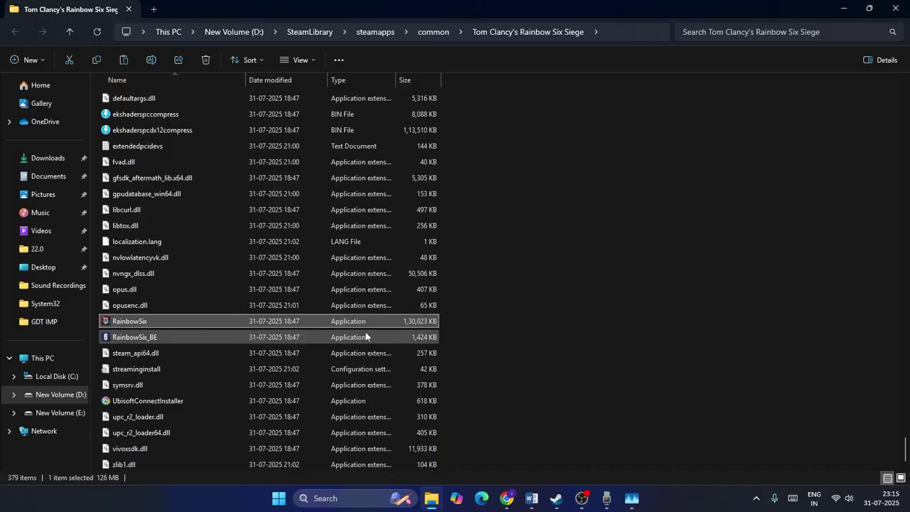
Browse from This PC through C:\Users\ADMIN\AppData\Local into the Ubisoft Game Launcher folder
left_click(54, 360)
left_click(204, 116)
double_click(204, 116)
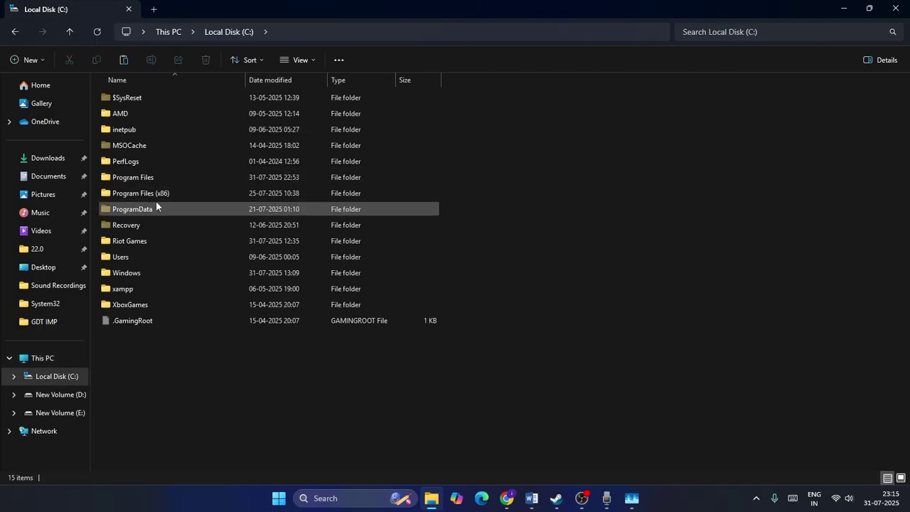
double_click(127, 254)
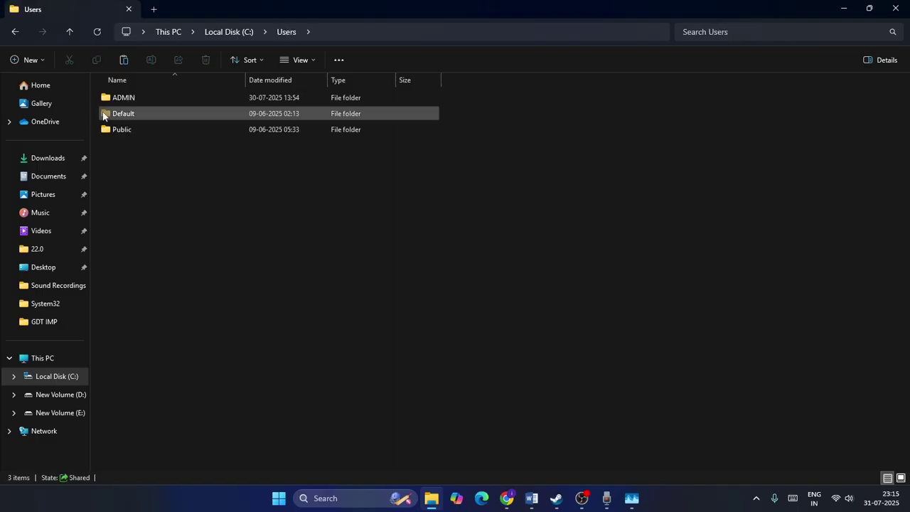
double_click(120, 97)
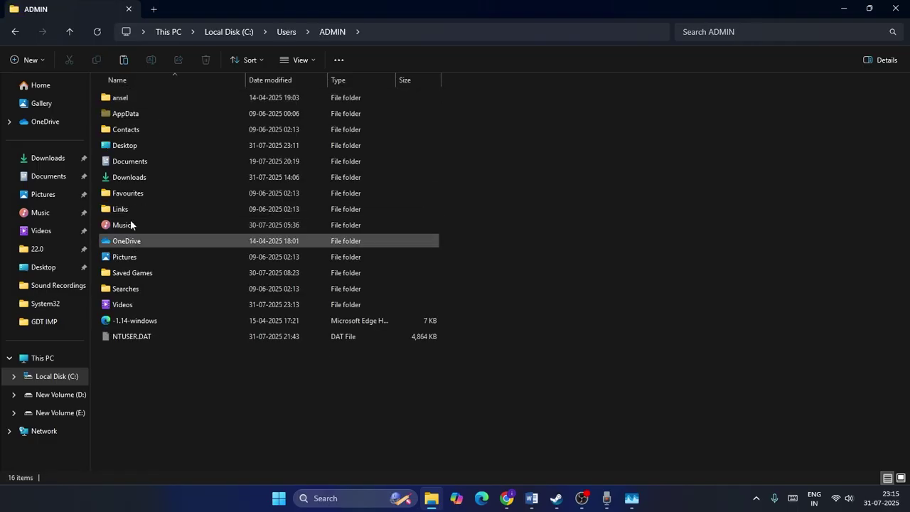
left_click(134, 118)
double_click(134, 118)
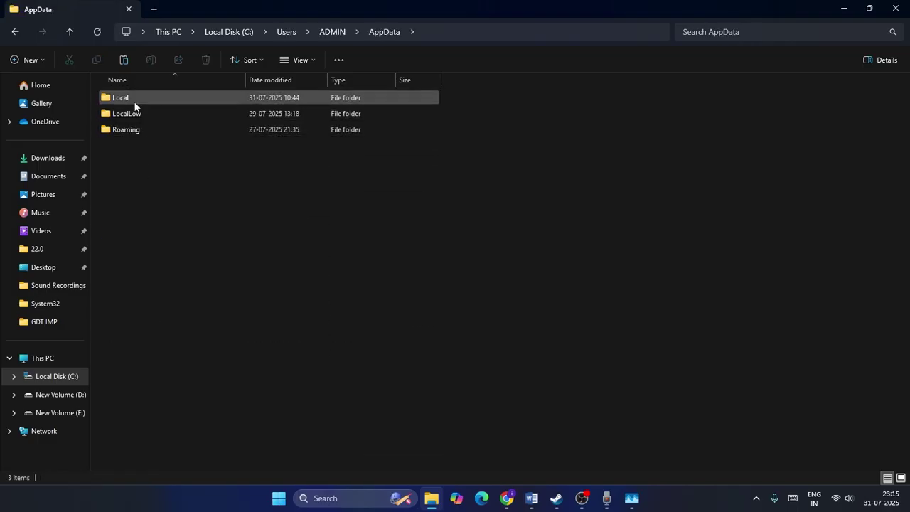
double_click(136, 101)
scroll(143, 273, "down", 10)
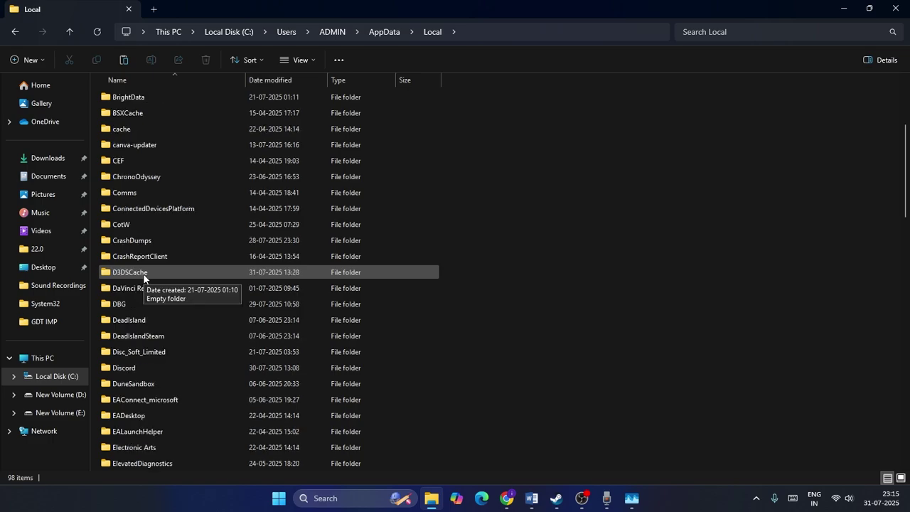
scroll(143, 273, "down", 10)
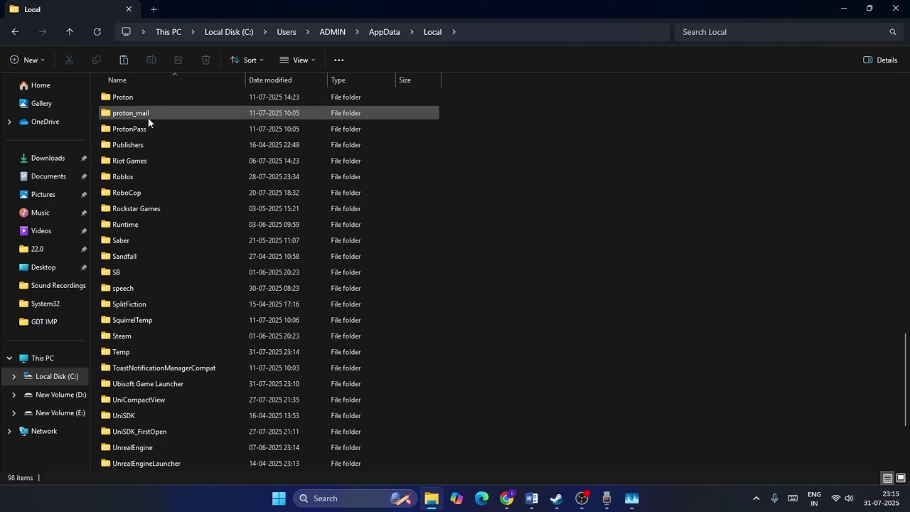
scroll(158, 305, "down", 3)
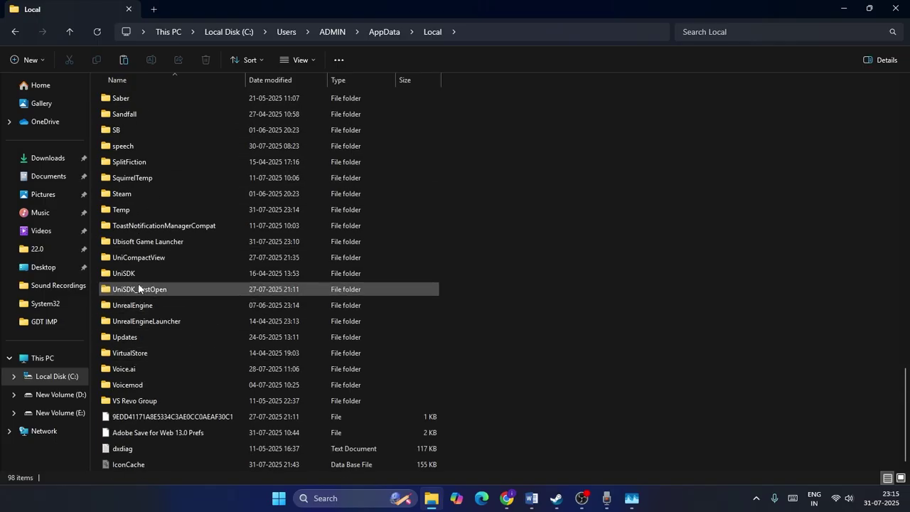
double_click(143, 244)
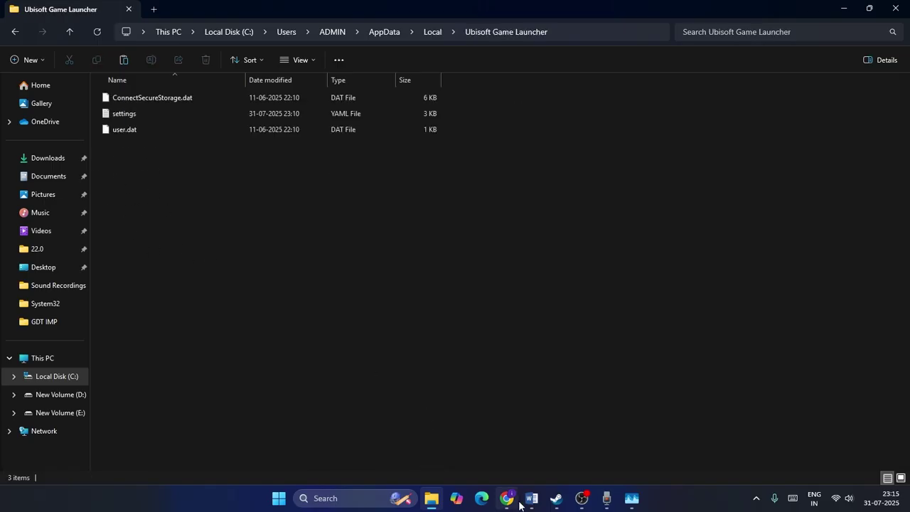
Check the Ubisoft part of the noted path in the Word guide
left_click(526, 501)
scroll(573, 313, "down", 1)
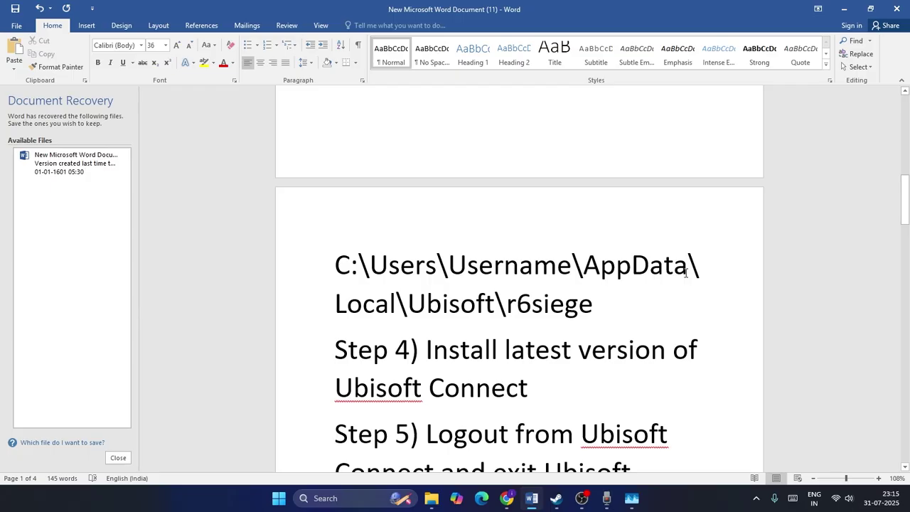
left_click_drag(410, 304, 496, 304)
left_click(675, 332)
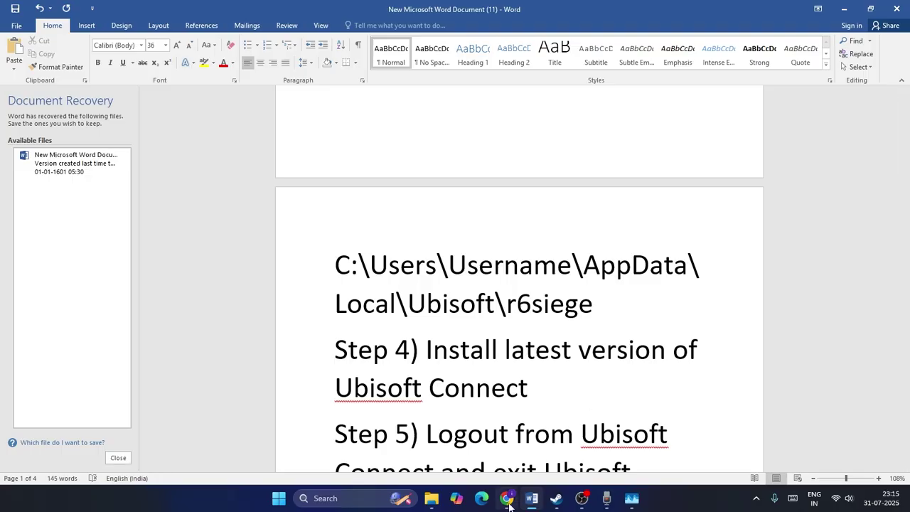
Reopen the Ubisoft Game Launcher folder, open its context menu without pasting, then close File Explorer
left_click(432, 497)
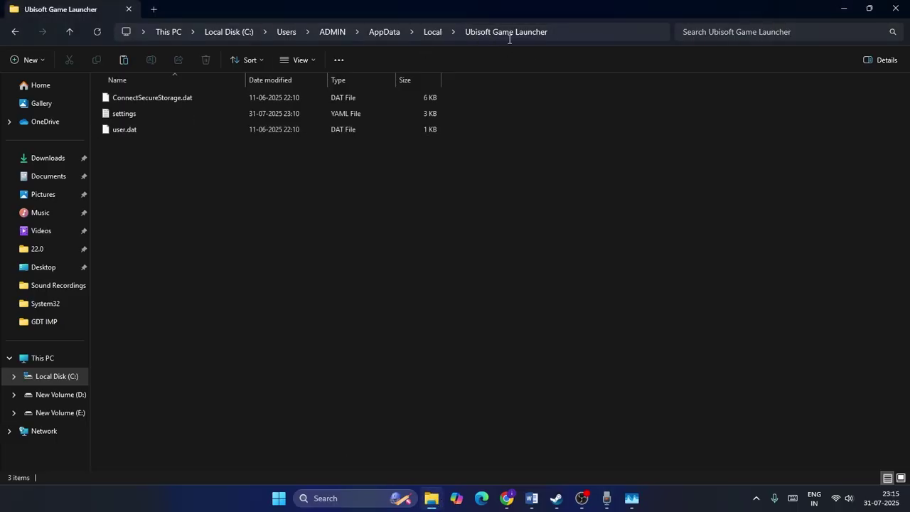
left_click(70, 33)
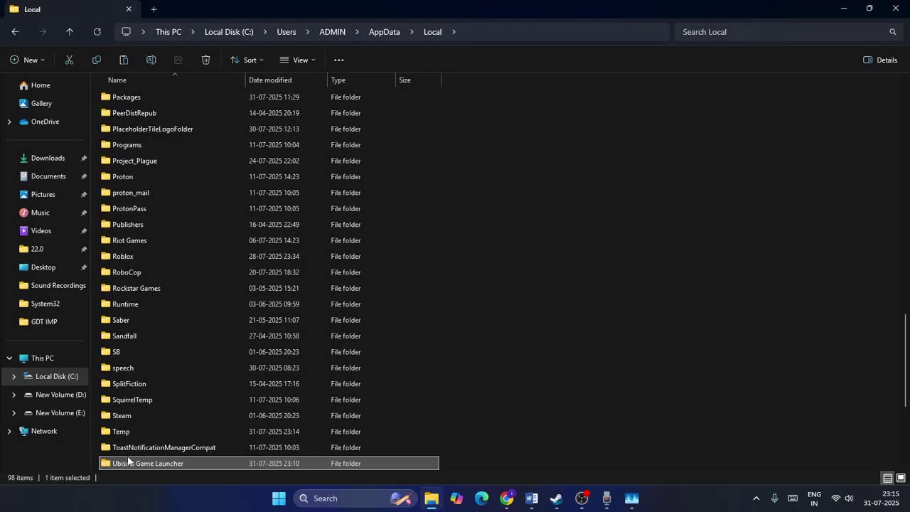
double_click(188, 464)
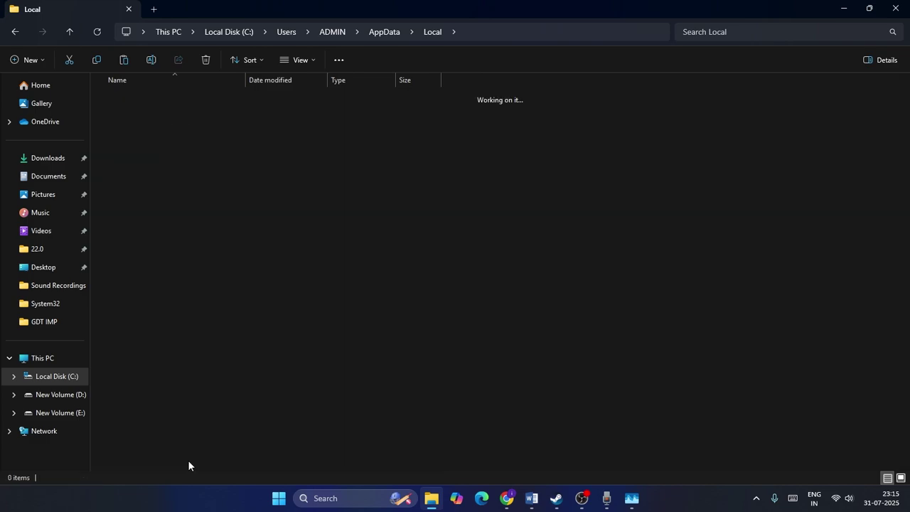
right_click(238, 218)
left_click(677, 296)
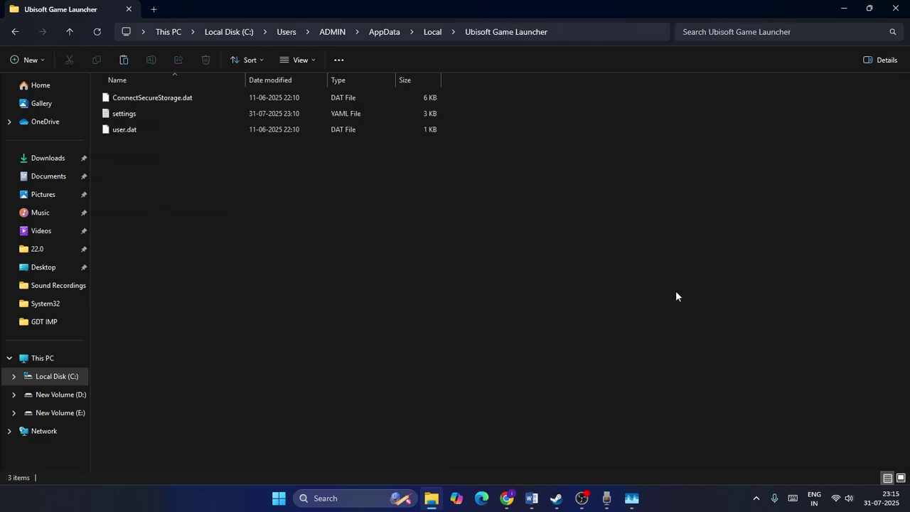
right_click(287, 210)
left_click(629, 262)
left_click(896, 9)
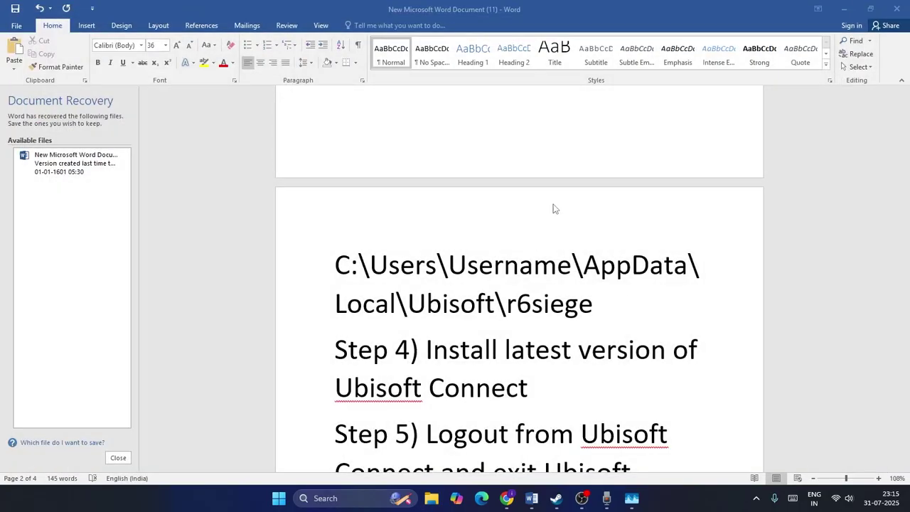
Scroll to Step 4 in Word, then open the Installed apps list in Windows Settings
scroll(555, 208, "down", 2)
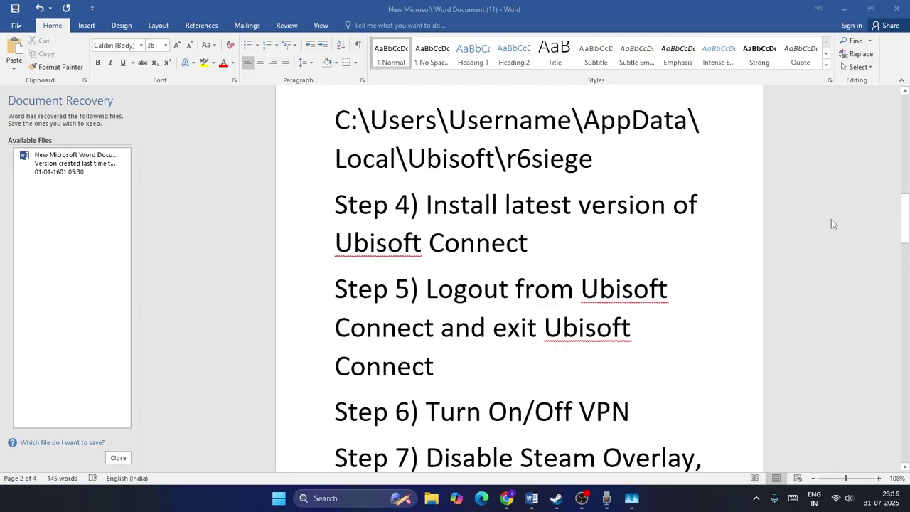
left_click(845, 9)
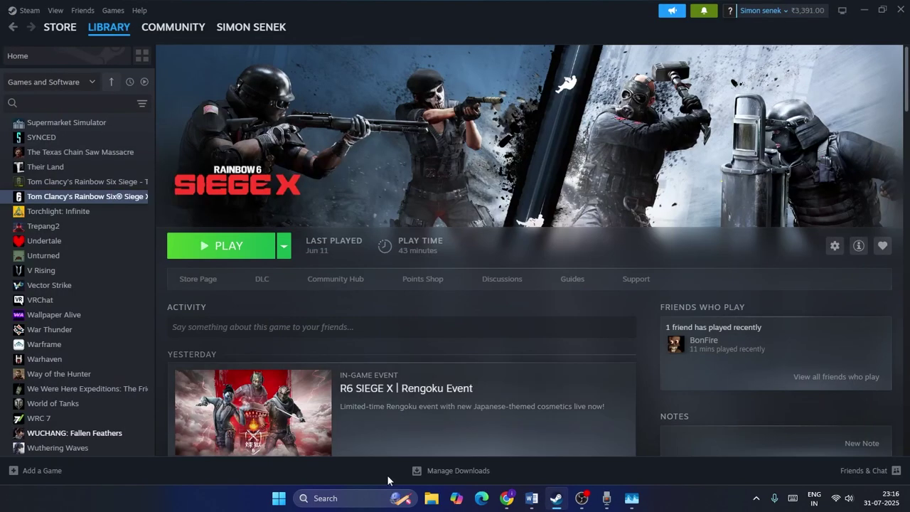
left_click(350, 498)
type("set")
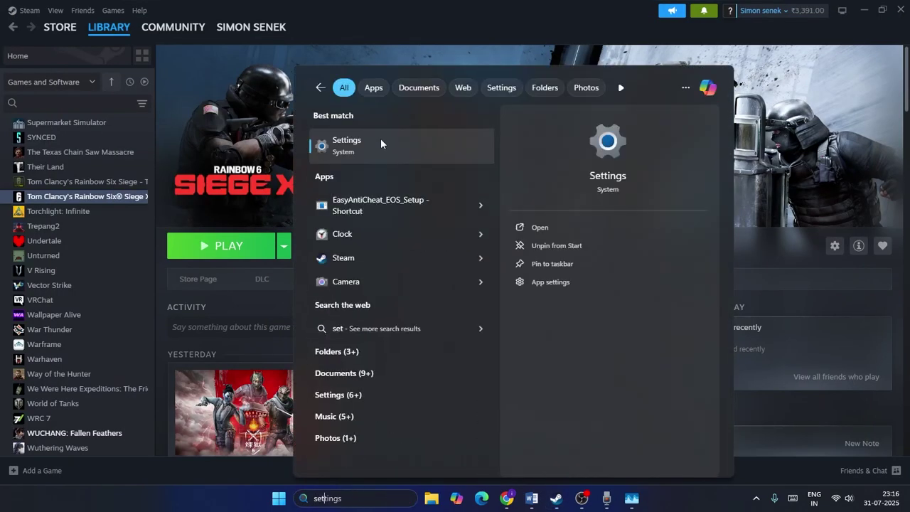
left_click(381, 143)
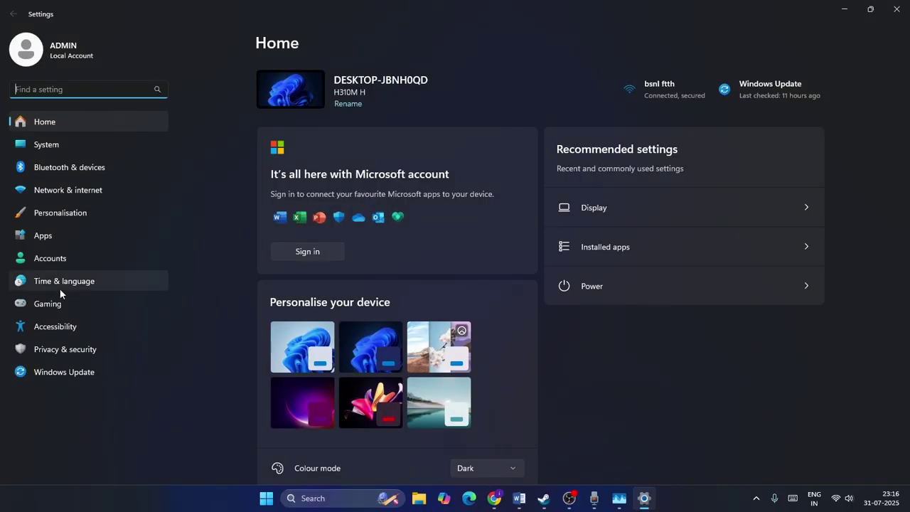
left_click(56, 238)
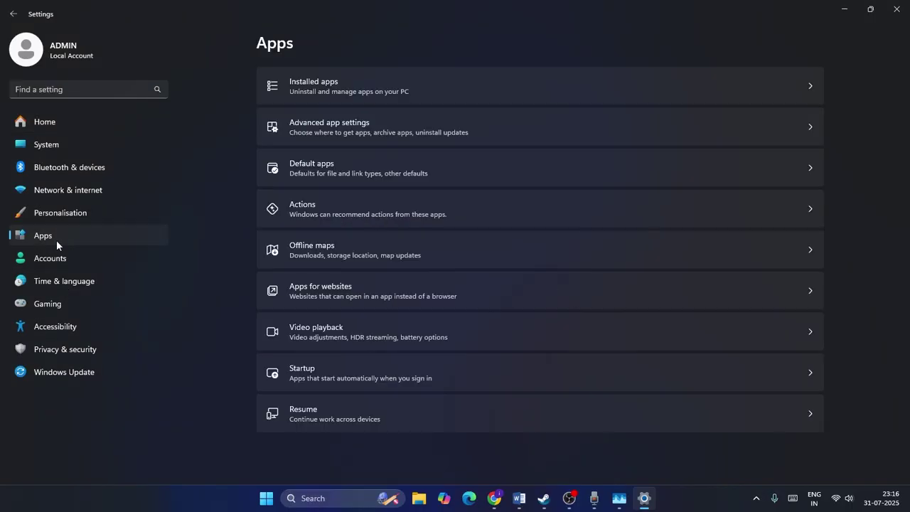
left_click(356, 100)
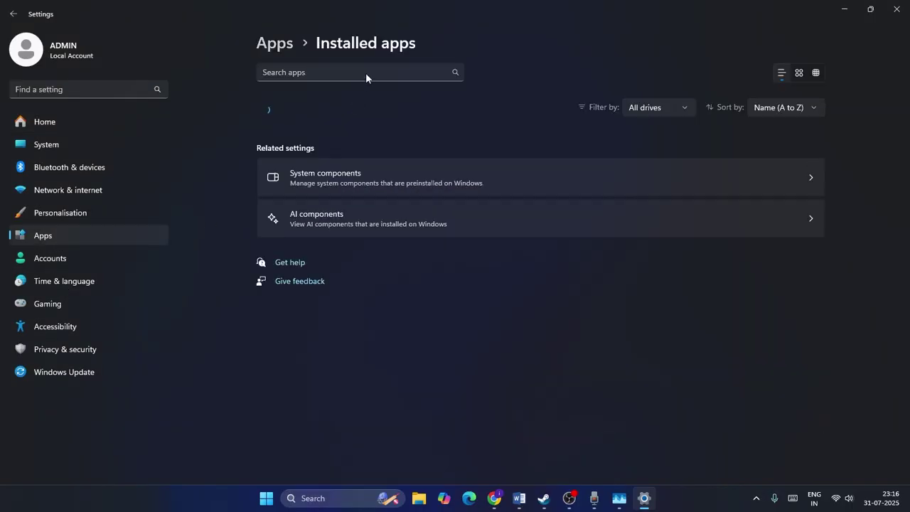
Search installed apps for 'ubis' and view Ubisoft Connect's options, then close Settings
left_click(365, 74)
type("ubis")
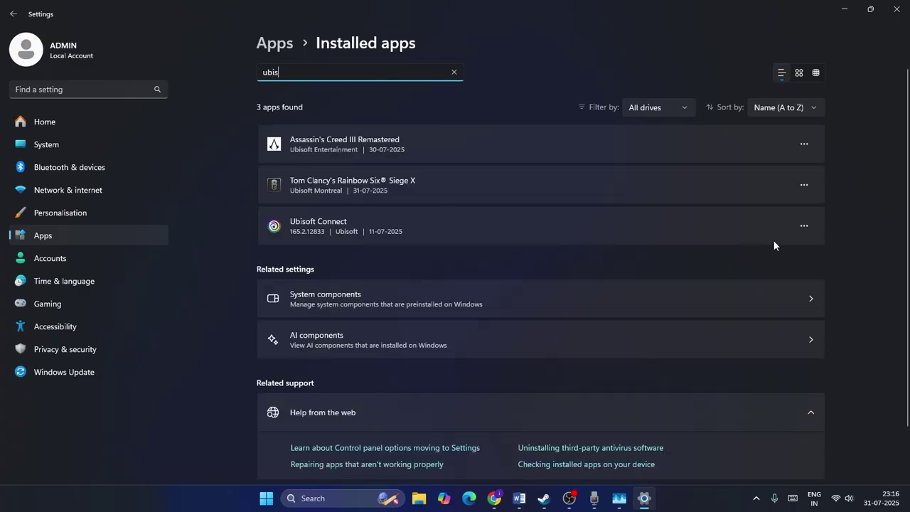
left_click(803, 231)
left_click(900, 241)
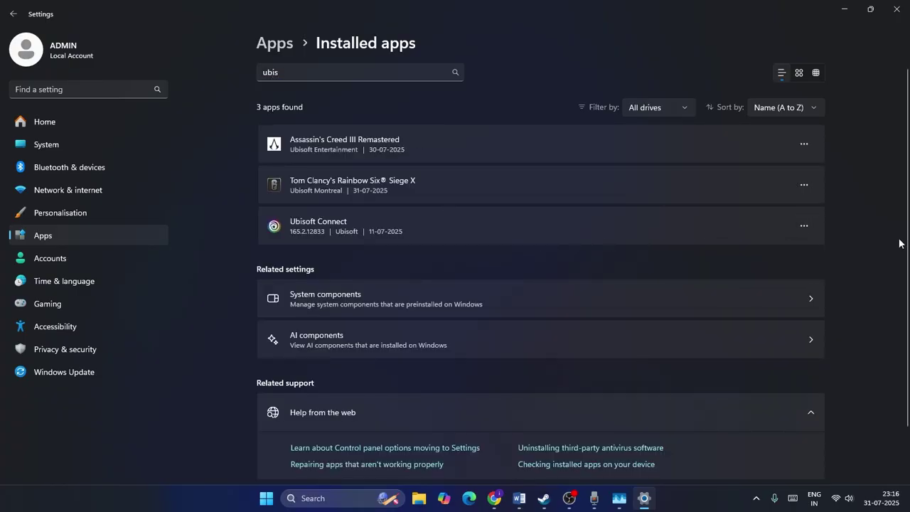
left_click(898, 9)
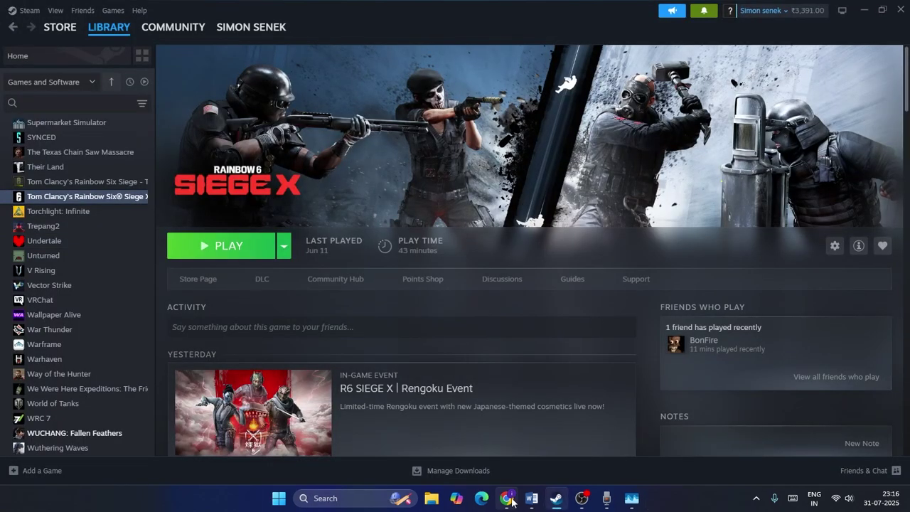
Find the Ubisoft Connect download page via Google in a new Chrome tab, then minimise Chrome
left_click(507, 499)
left_click(302, 12)
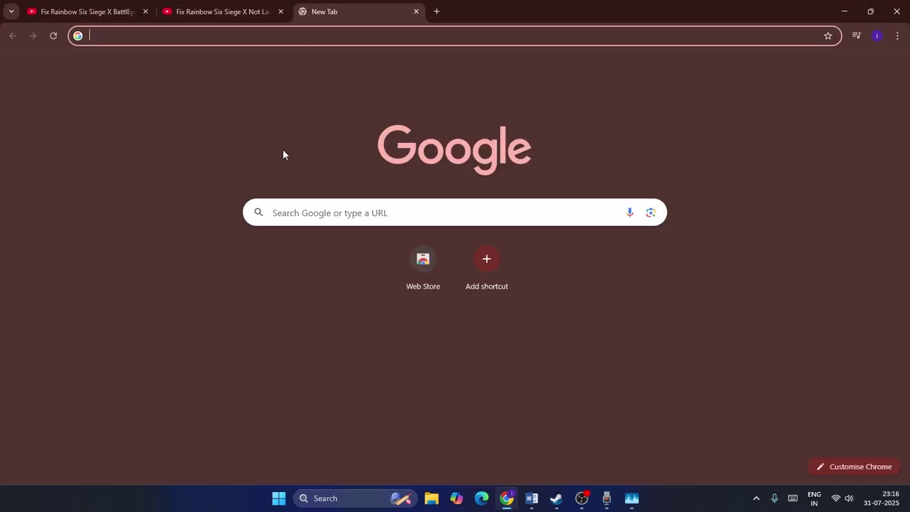
left_click(307, 213)
type("ubis")
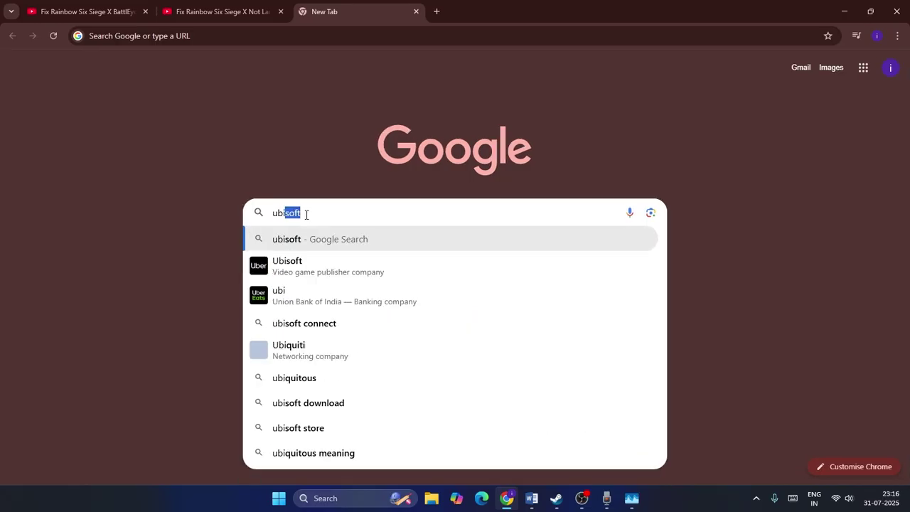
left_click(315, 269)
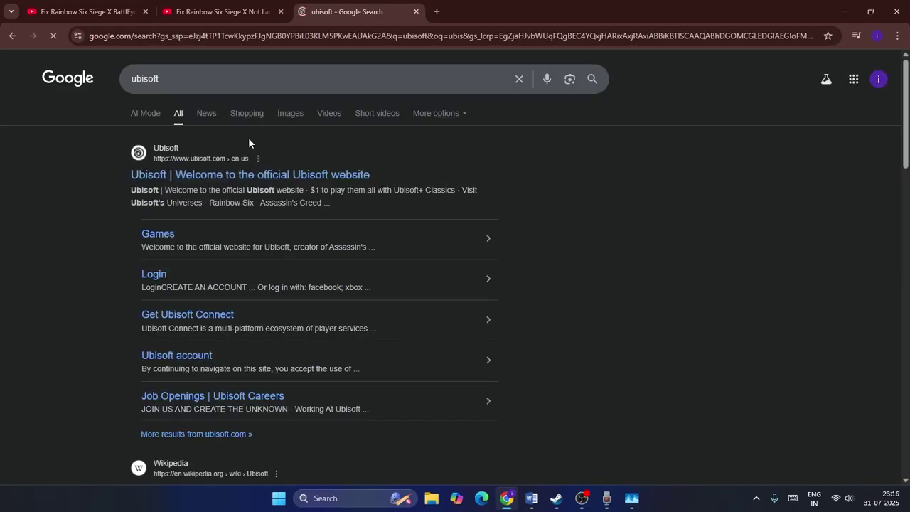
left_click(286, 75)
key("Down")
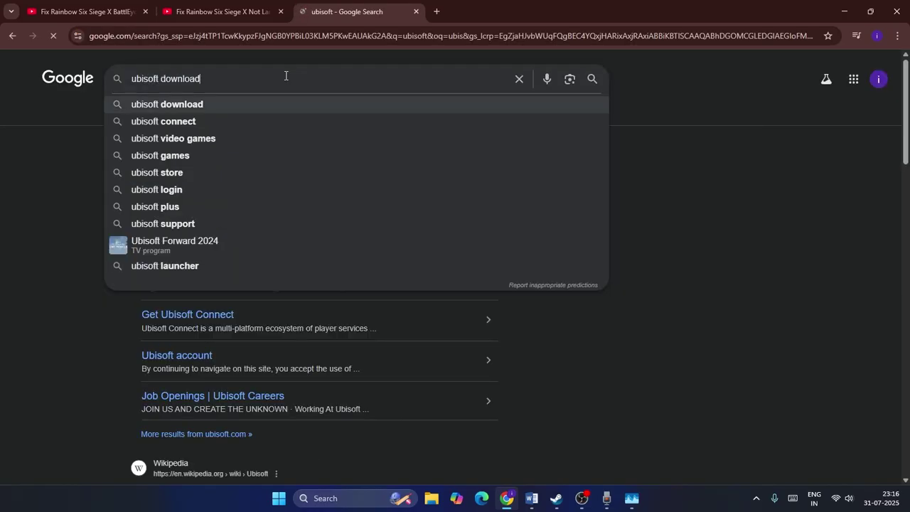
key("Return")
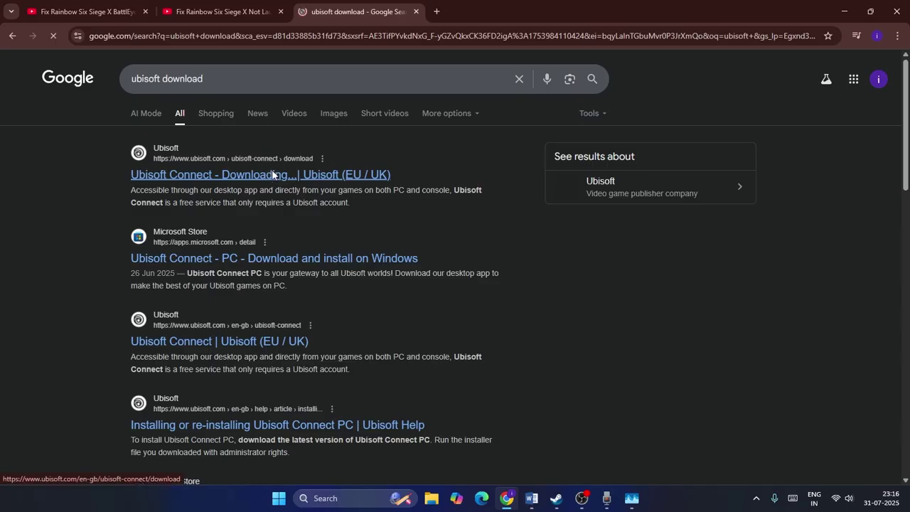
left_click(272, 174)
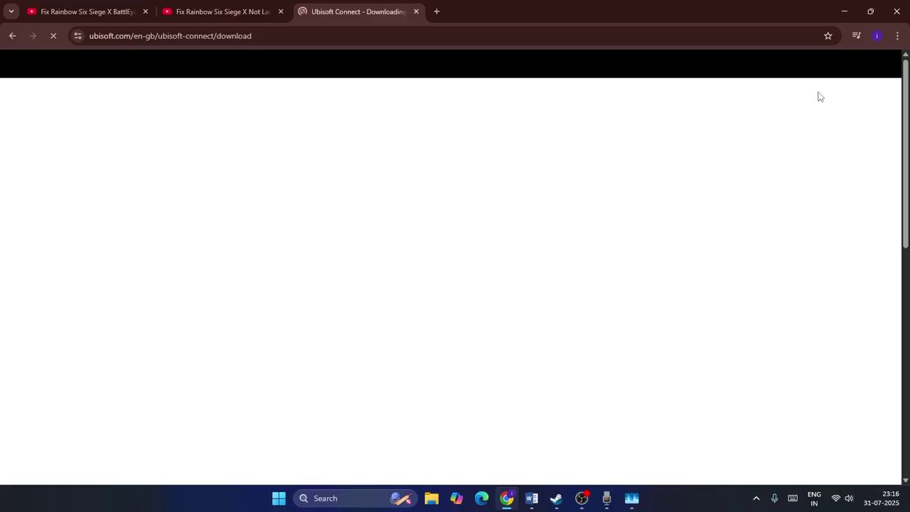
left_click(843, 16)
Read Step 5's logout instruction in Word, then clear Word, Chrome and Steam off the desktop
left_click(532, 498)
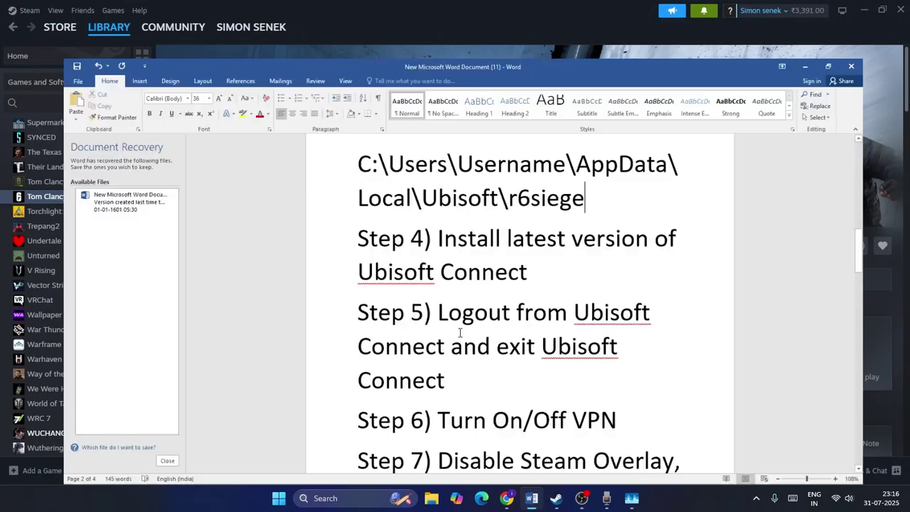
scroll(502, 207, "down", 2)
left_click_drag(429, 203, 533, 274)
left_click(533, 275)
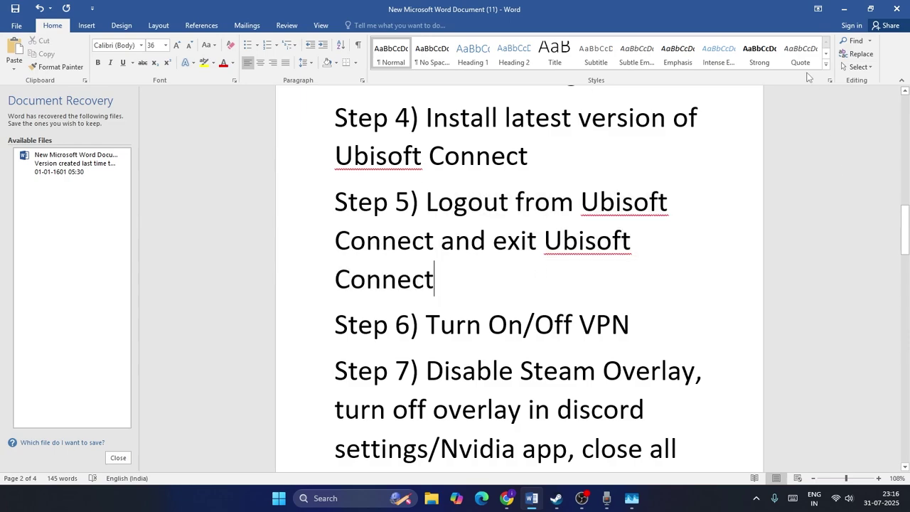
left_click(845, 15)
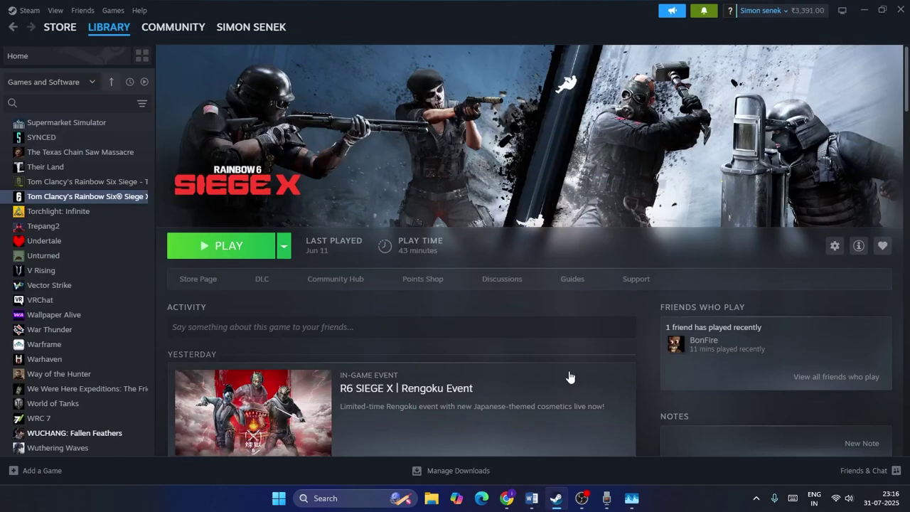
left_click(508, 498)
left_click(508, 499)
left_click(861, 9)
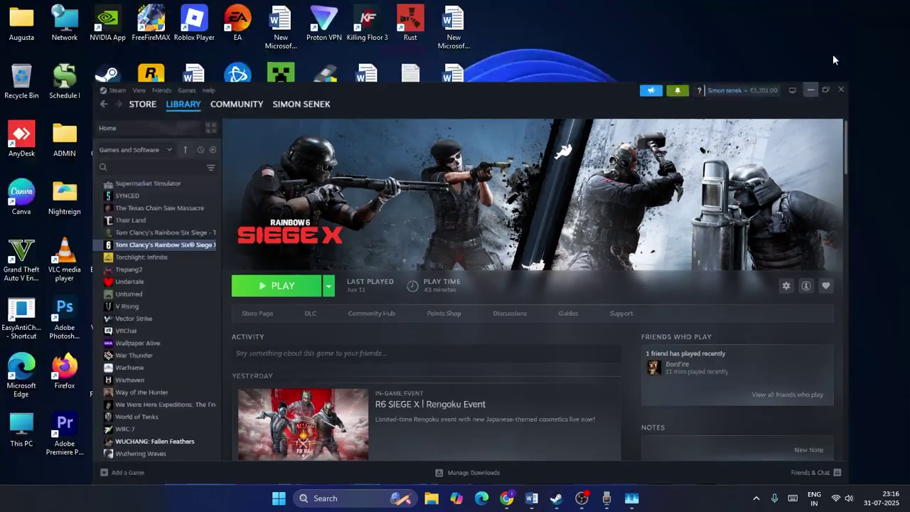
Run Ubisoft Connect as administrator from Windows search
left_click(349, 498)
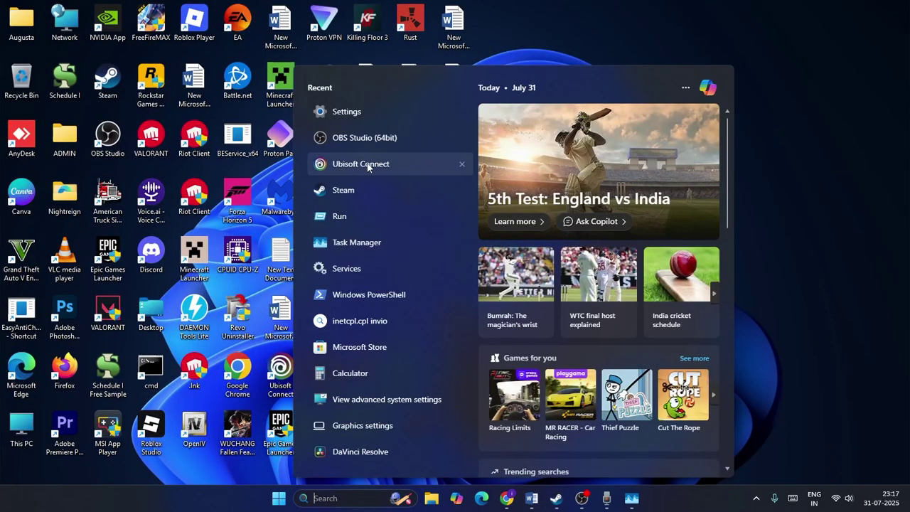
right_click(387, 168)
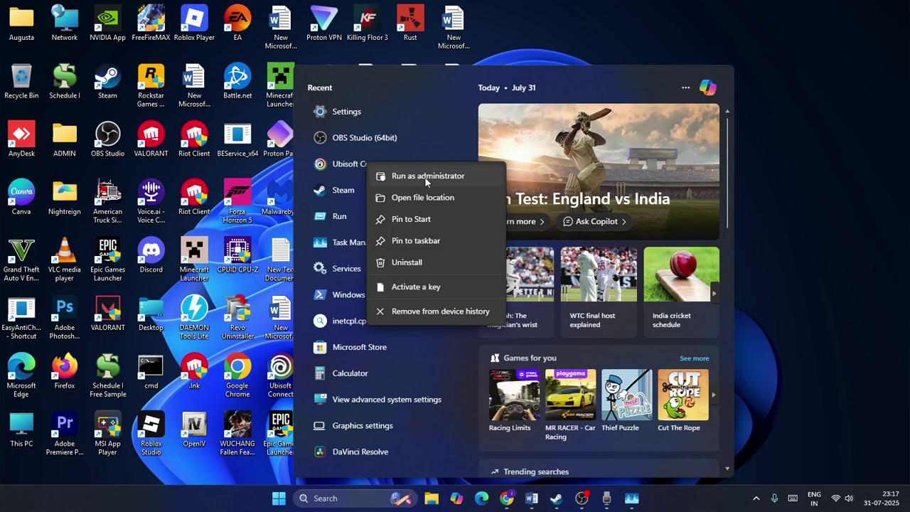
left_click(427, 176)
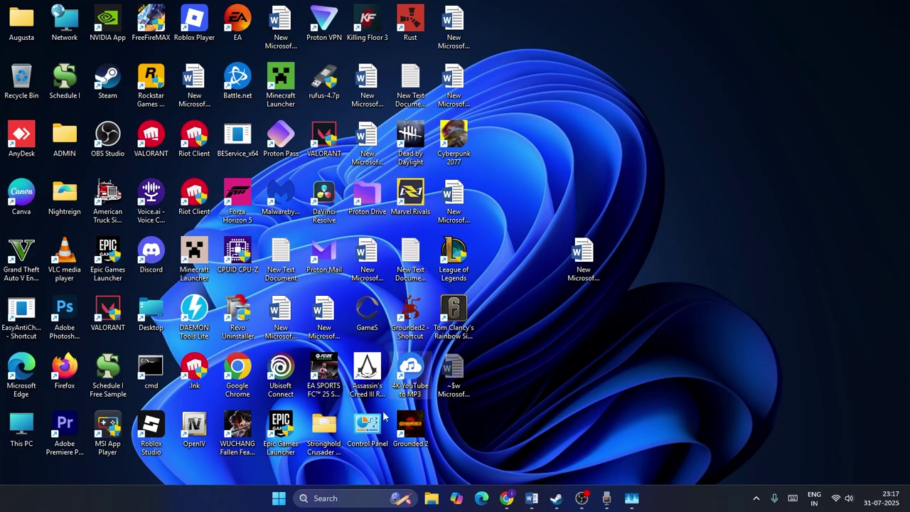
left_click(342, 501)
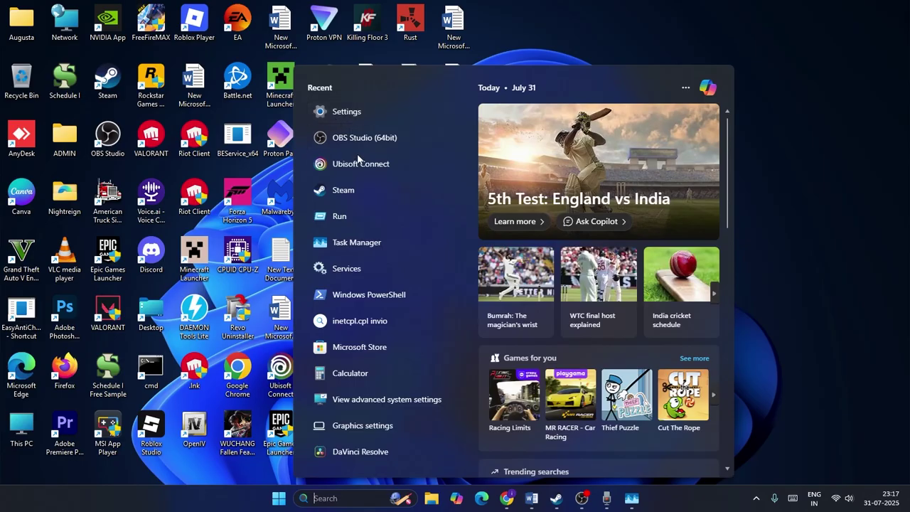
right_click(360, 166)
left_click(441, 179)
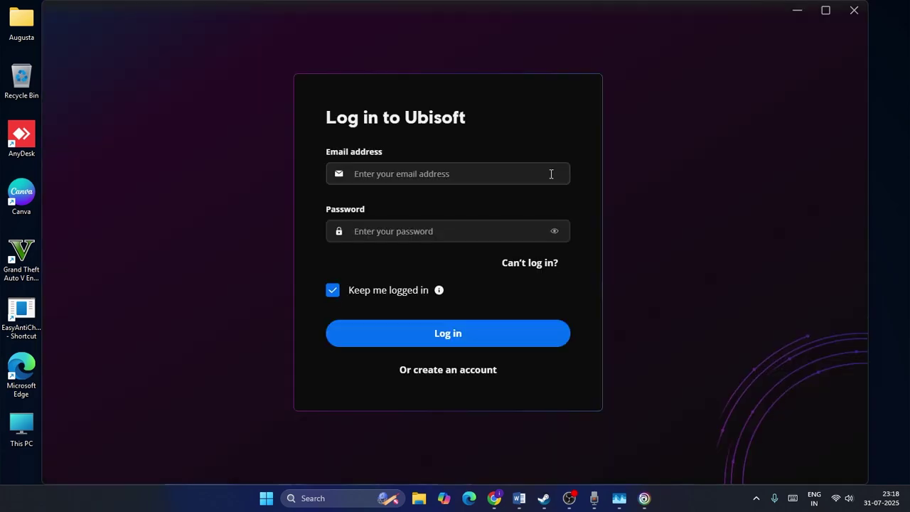
Confirm Ubisoft Connect sits signed out at its login screen, then close it and return to Word
left_click(551, 173)
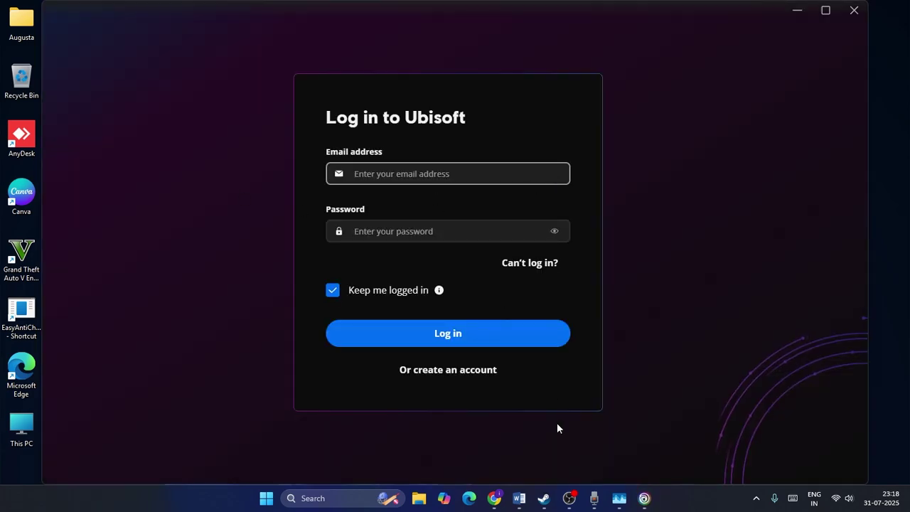
left_click(520, 499)
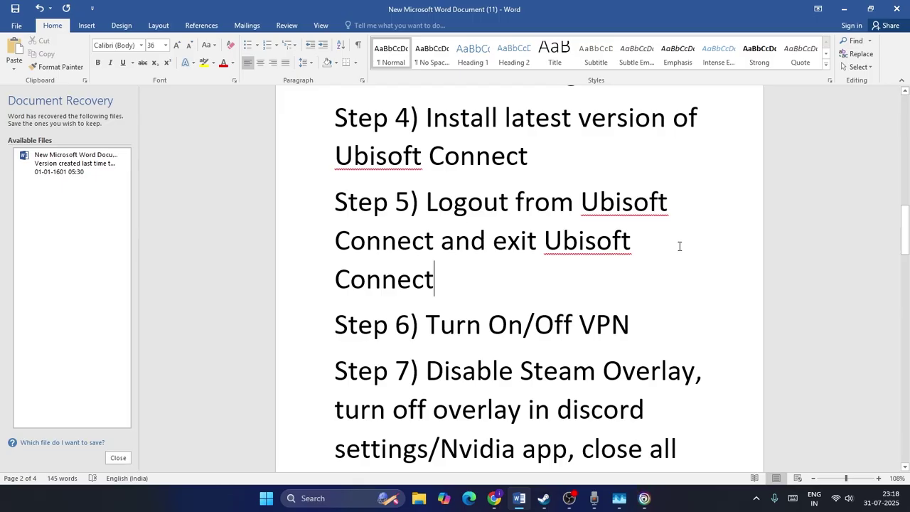
left_click(847, 10)
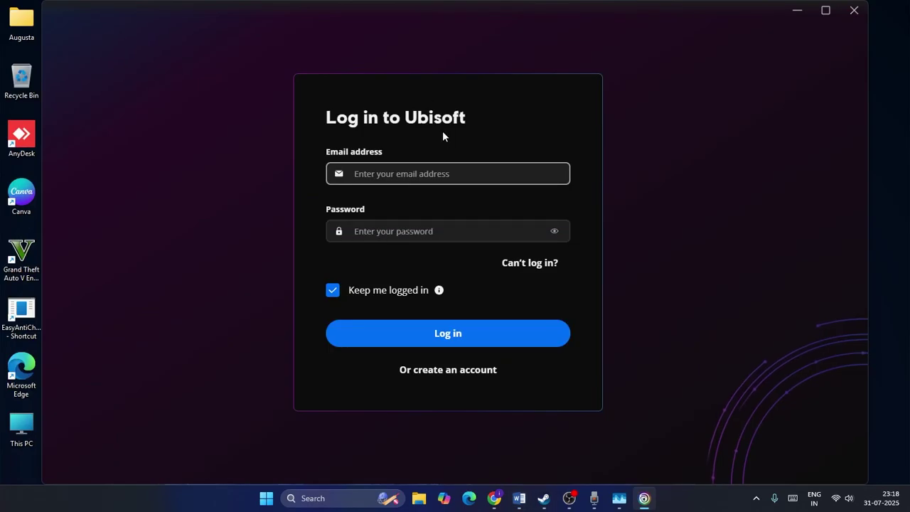
left_click(421, 174)
left_click(854, 10)
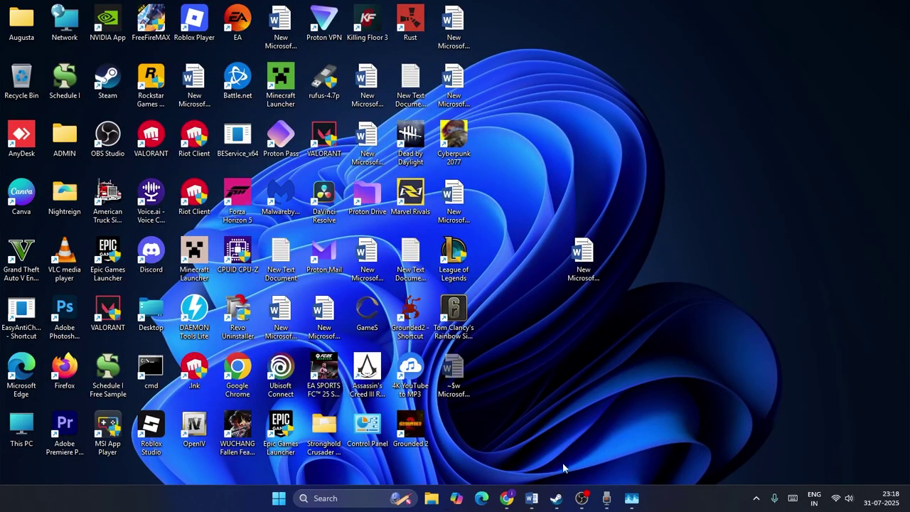
left_click(532, 497)
scroll(496, 207, "down", 2)
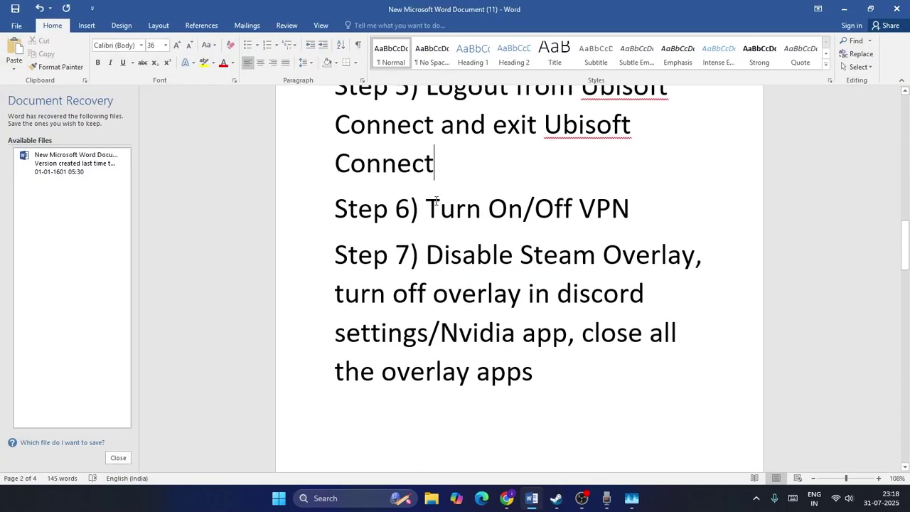
Highlight Step 6's VPN instruction in Word, then minimise Word
left_click_drag(426, 208, 631, 209)
left_click(631, 209)
left_click(843, 9)
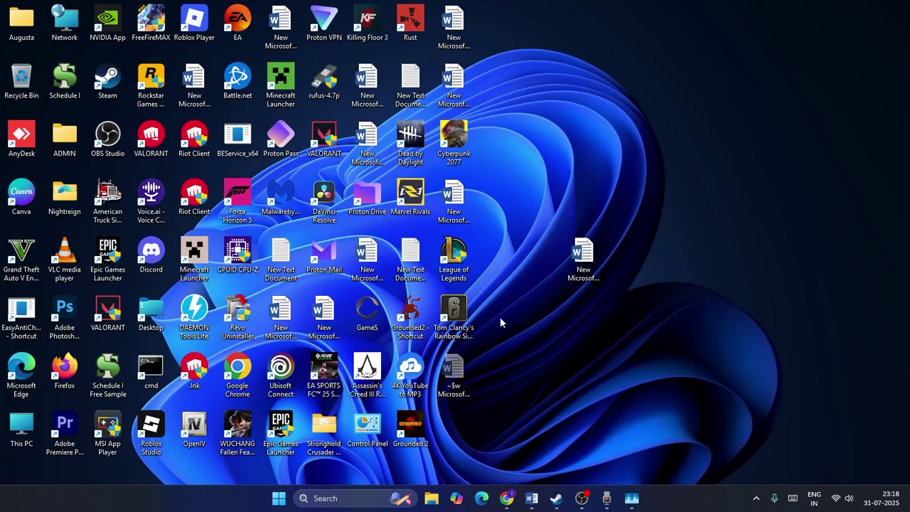
Open Network & internet > VPN in Settings, confirm no VPN connections exist, then return to Word
left_click(348, 498)
type("set")
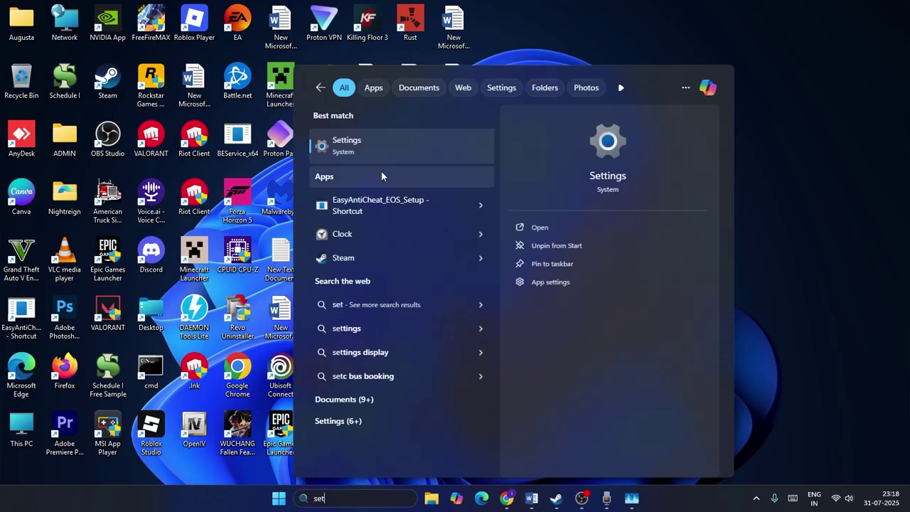
left_click(381, 152)
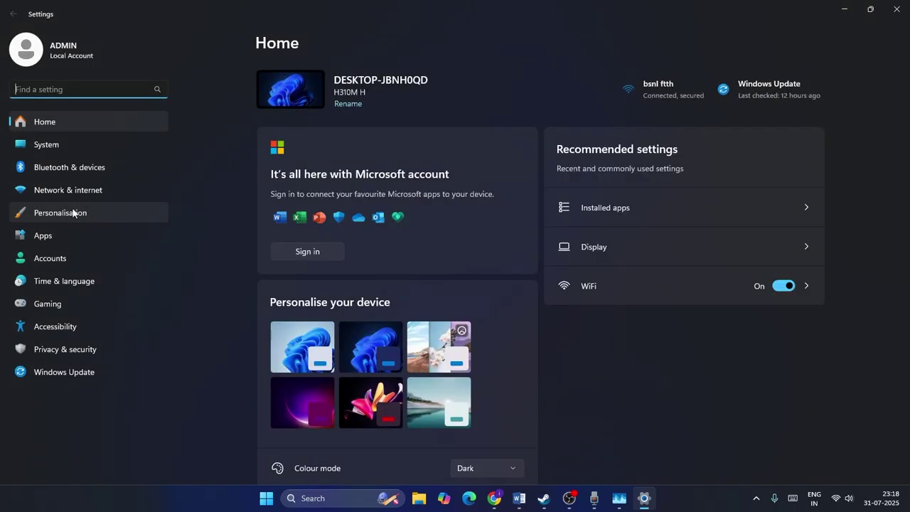
left_click(72, 191)
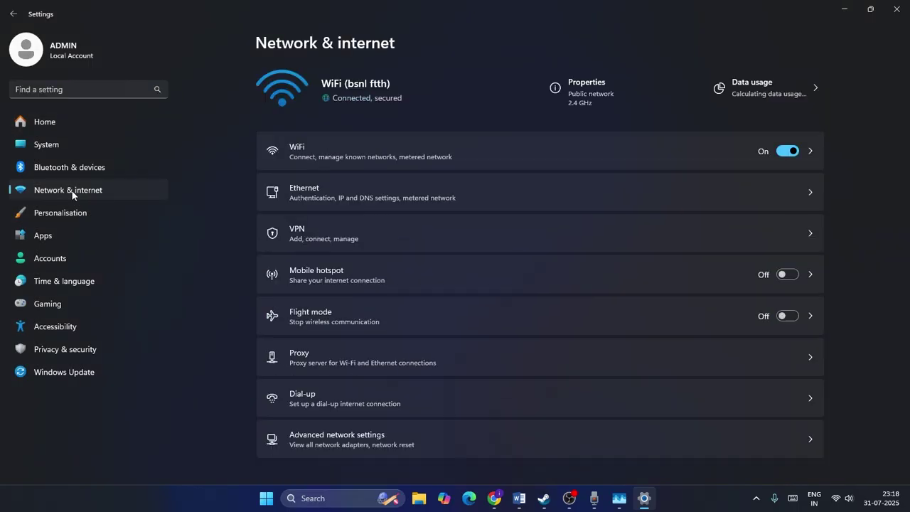
left_click(310, 229)
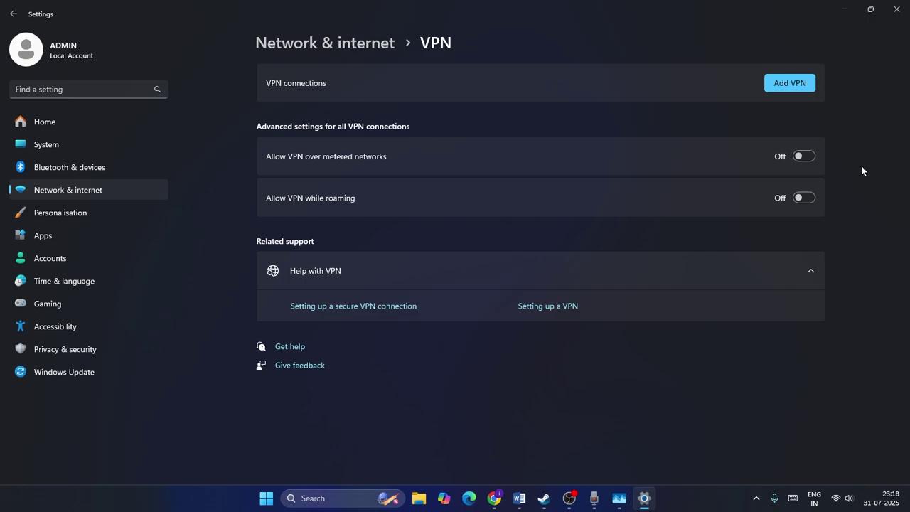
left_click(897, 9)
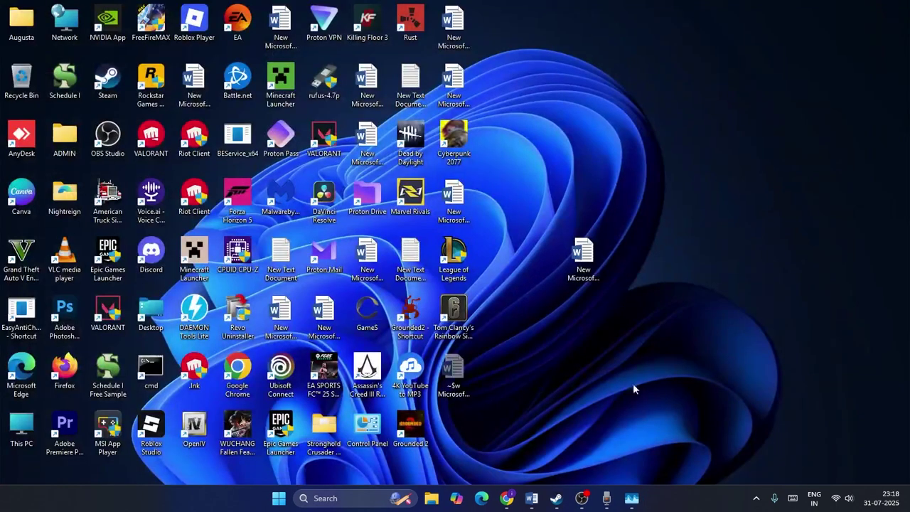
left_click(531, 498)
Highlight Step 7's overlay-closing advice through the Nvidia app mention, then minimise Word
scroll(533, 250, "down", 1)
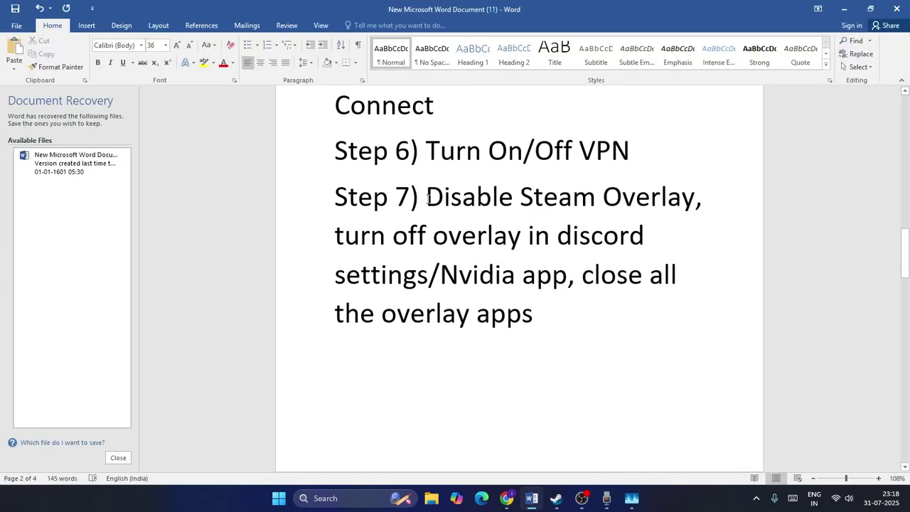
left_click_drag(427, 199, 572, 237)
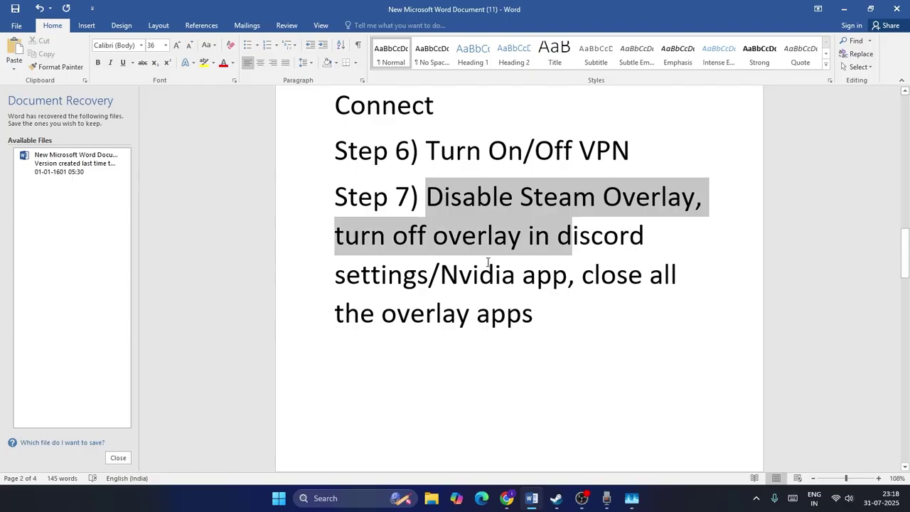
left_click_drag(488, 263, 636, 345)
left_click(636, 346)
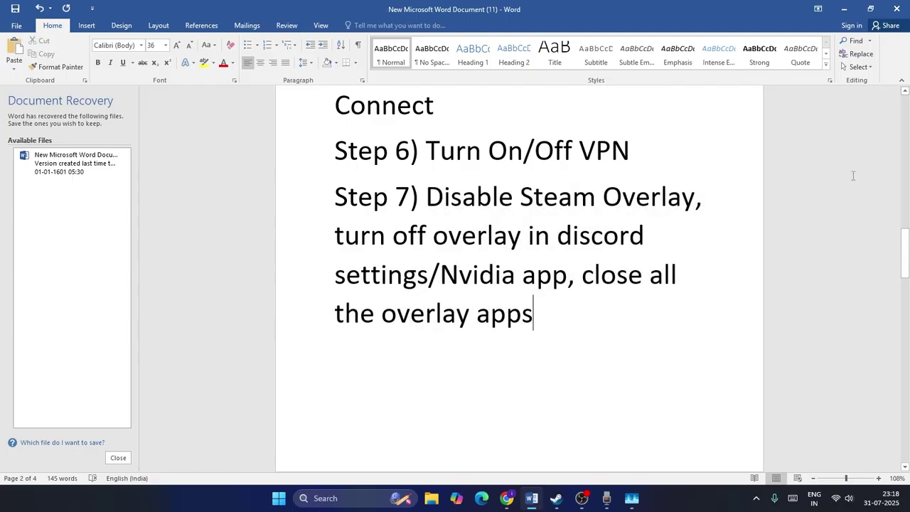
left_click(846, 10)
Check Rainbow Six Siege X's properties to confirm Steam Overlay is off, then minimise Steam
left_click(557, 498)
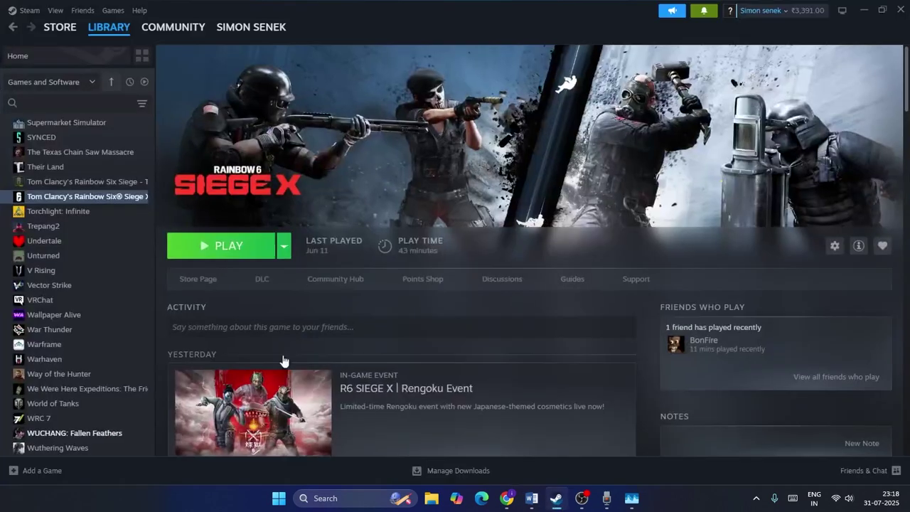
right_click(60, 196)
left_click(91, 280)
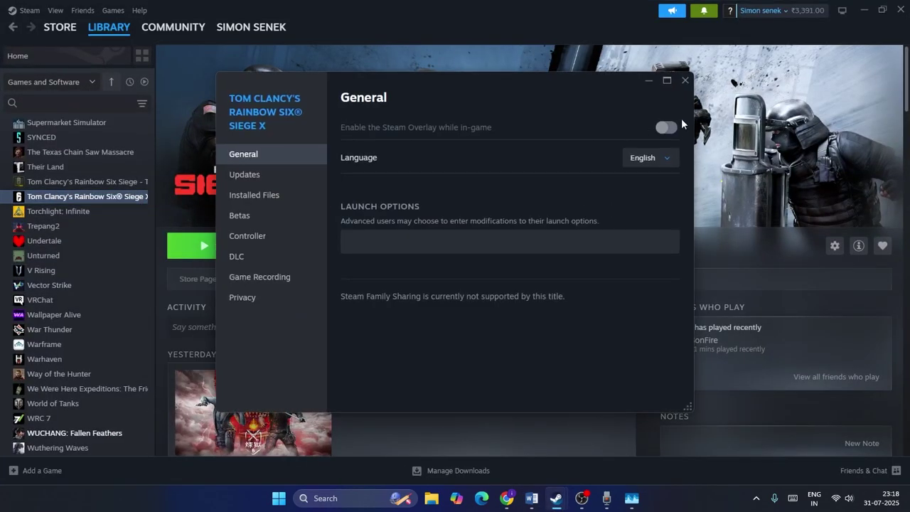
left_click(685, 82)
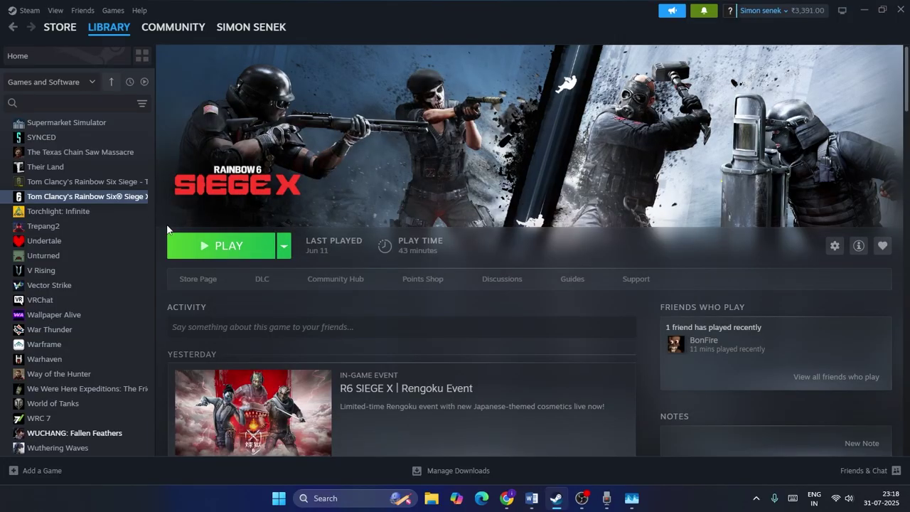
left_click(858, 14)
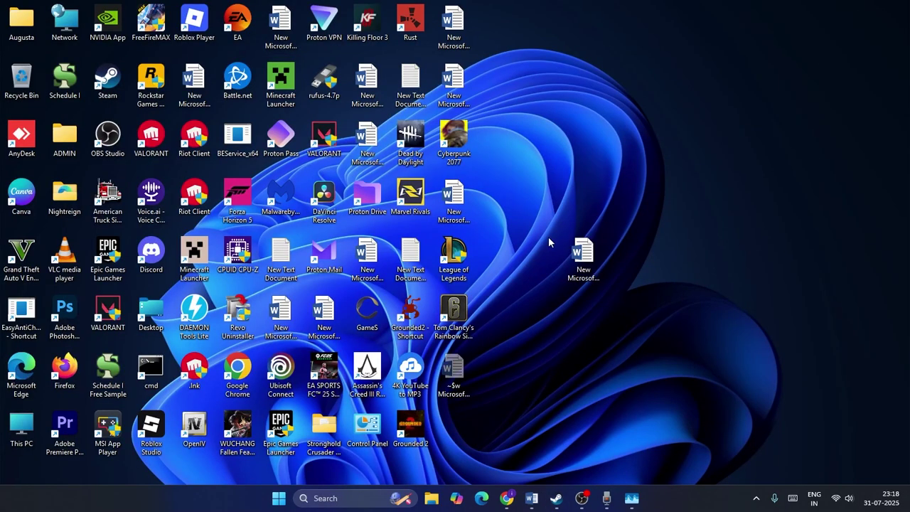
Open Task Manager maximised, review processes such as Application Frame Host, then close it
right_click(279, 504)
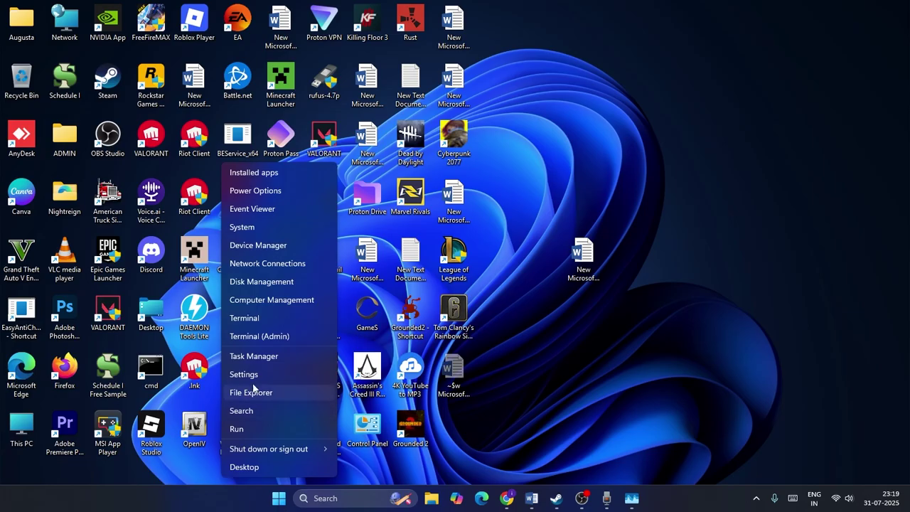
left_click(274, 359)
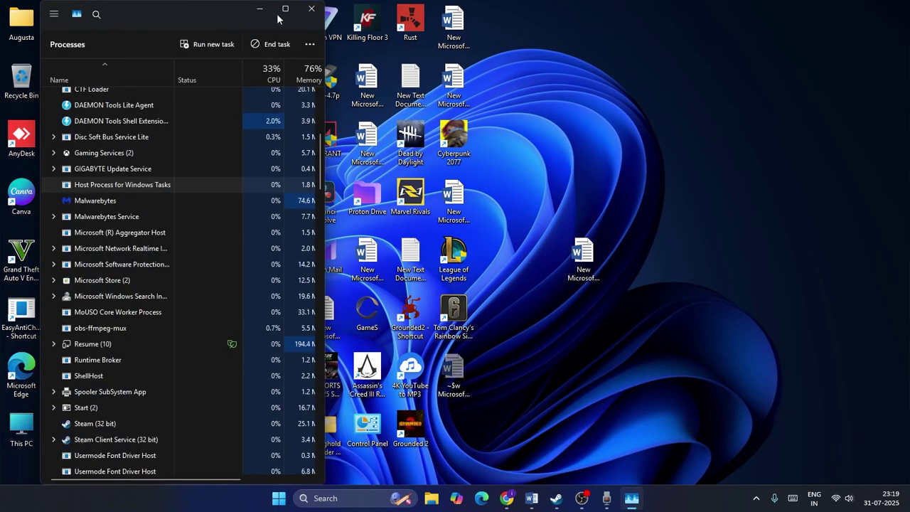
double_click(285, 16)
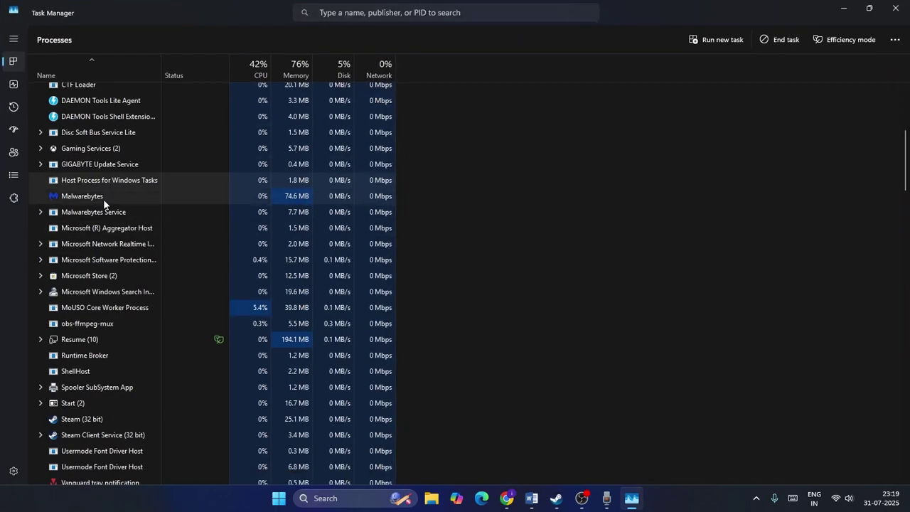
scroll(103, 200, "up", 1)
scroll(103, 199, "up", 6)
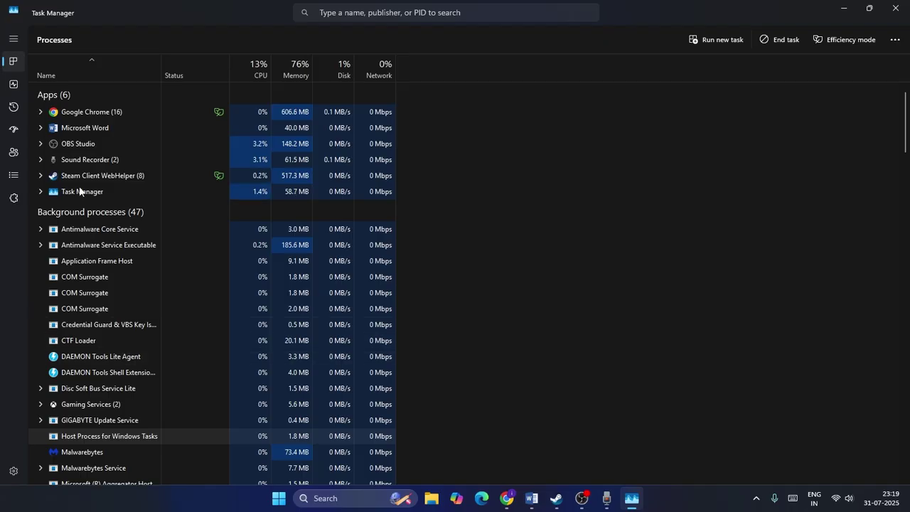
right_click(111, 260)
left_click(660, 276)
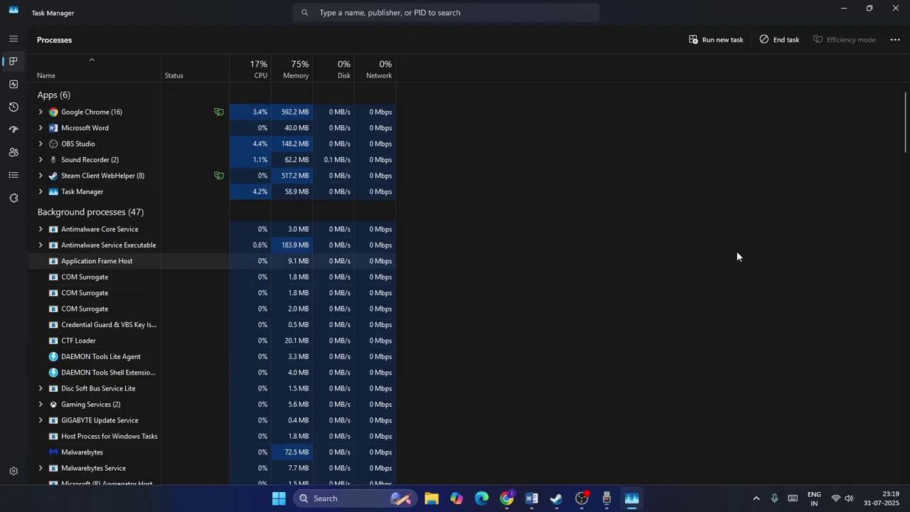
left_click(895, 8)
Highlight Word's Step 8 on Game Pass and Ubisoft Connect users, then minimize Word and Steam
left_click(566, 500)
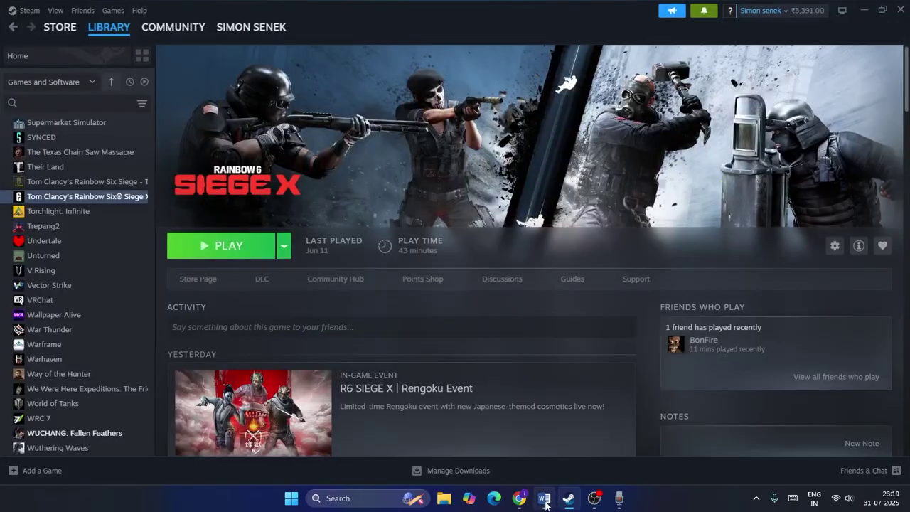
left_click(544, 500)
scroll(493, 226, "down", 4)
scroll(493, 226, "down", 3)
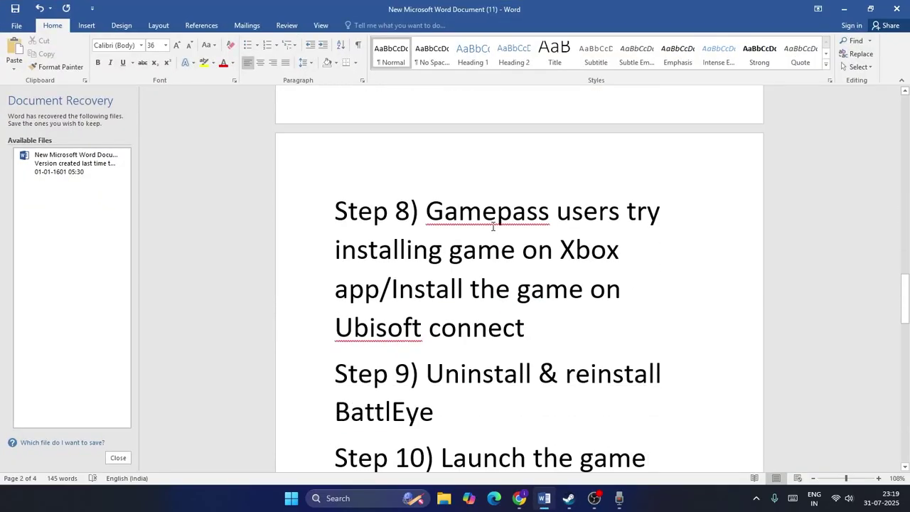
left_click_drag(441, 214, 575, 325)
left_click(576, 325)
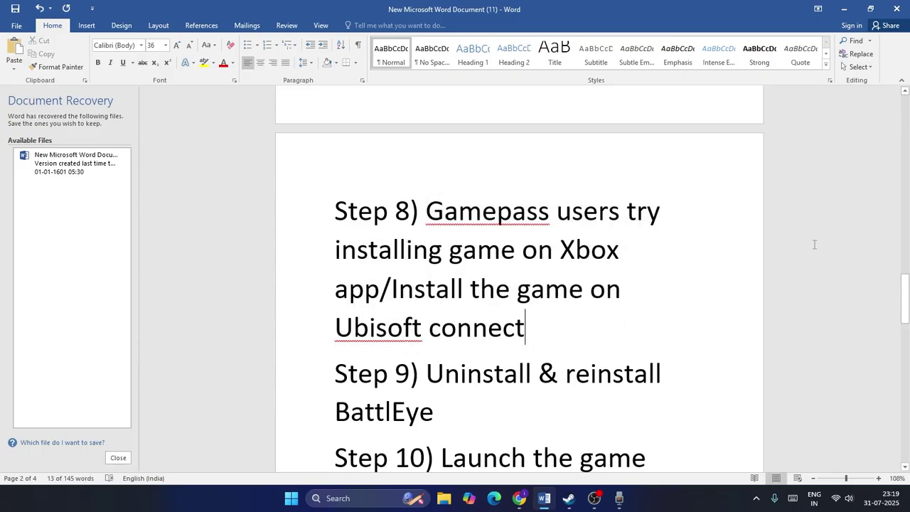
left_click(847, 13)
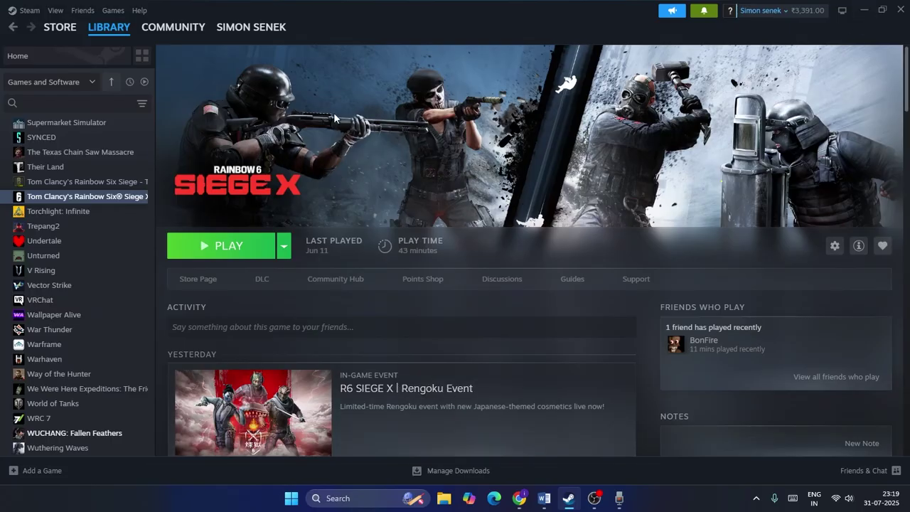
left_click(865, 11)
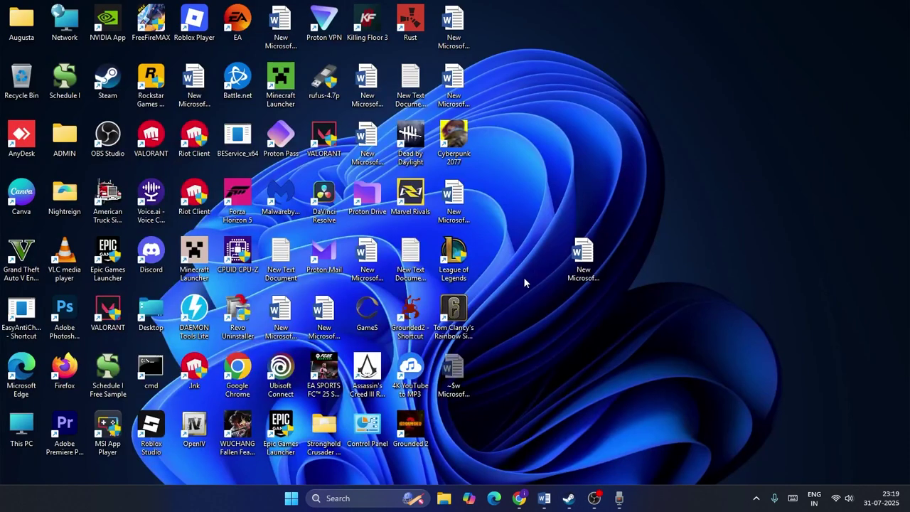
Launch the Xbox app without signing in and search its store for 'rainbow si'
left_click(347, 499)
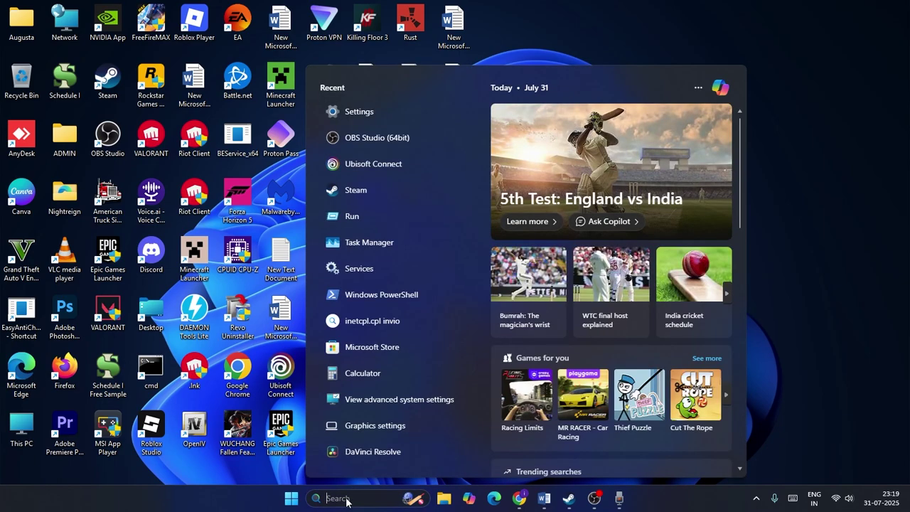
type("xbox")
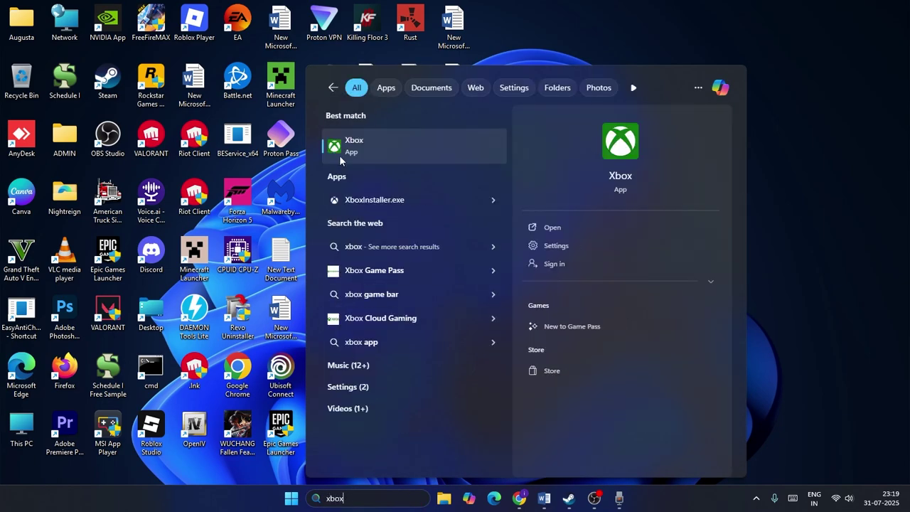
left_click(339, 155)
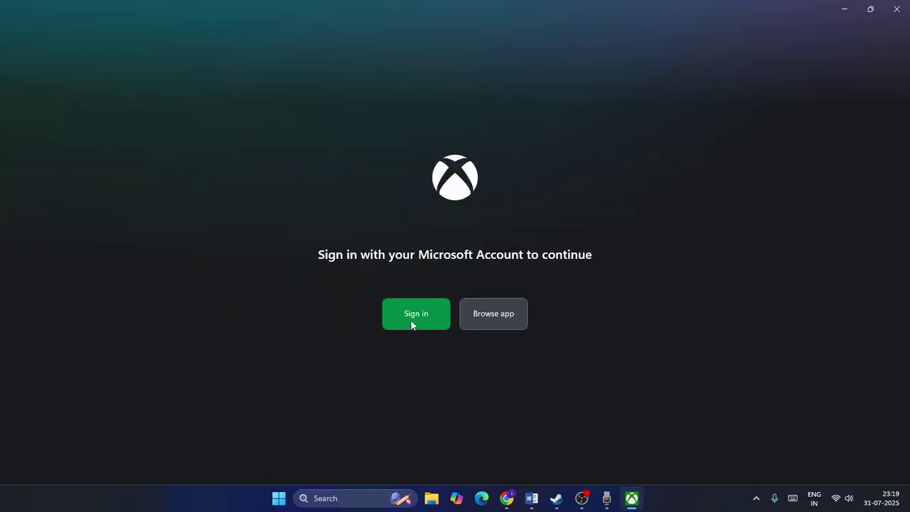
left_click(503, 320)
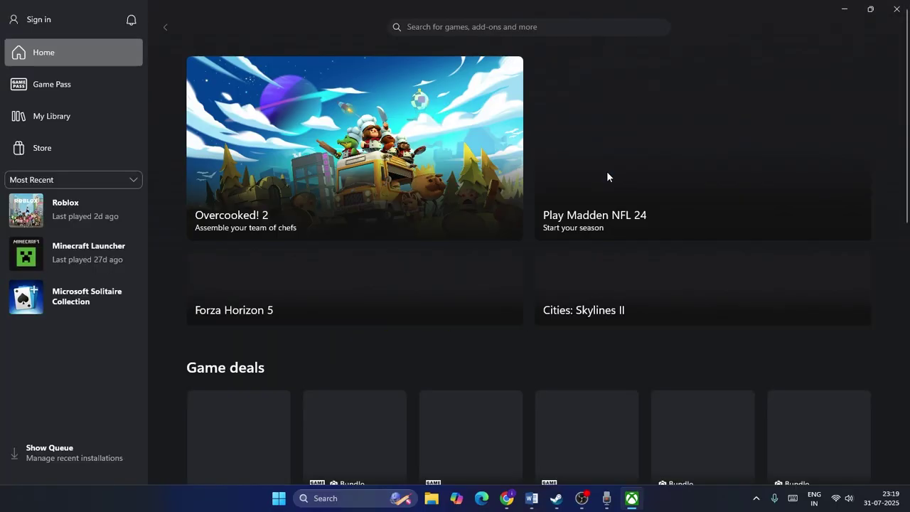
left_click(515, 27)
type("rainbow")
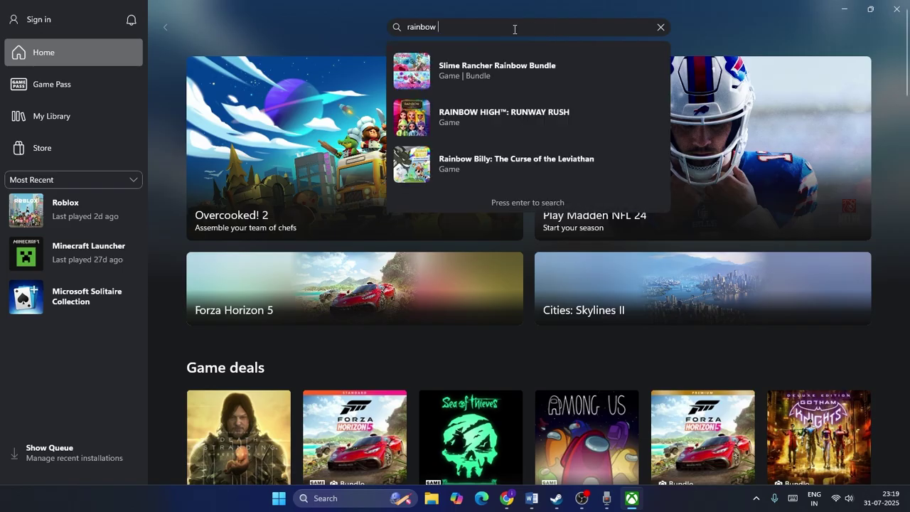
type(" si")
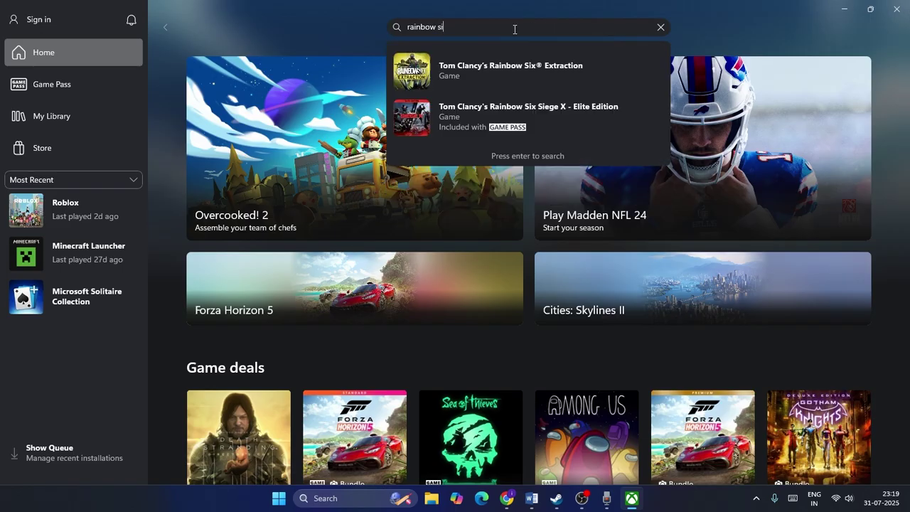
Correct the search to 'rainbow s' and open the Rainbow Six Siege X - Elite Edition page
left_click(546, 77)
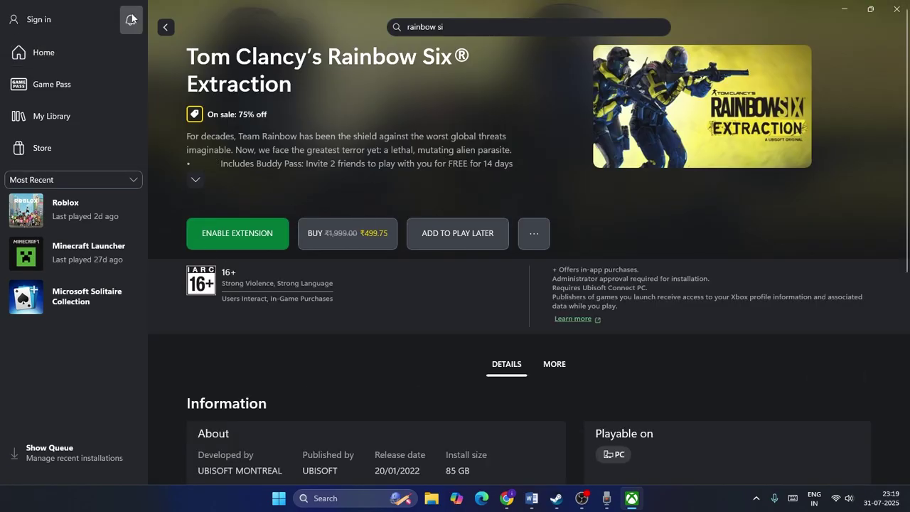
left_click(168, 29)
left_click(491, 27)
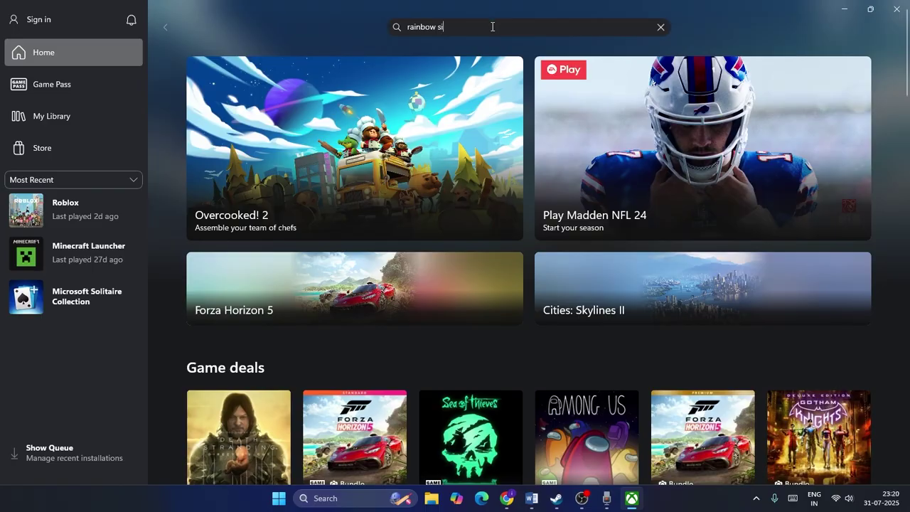
key("BackSpace")
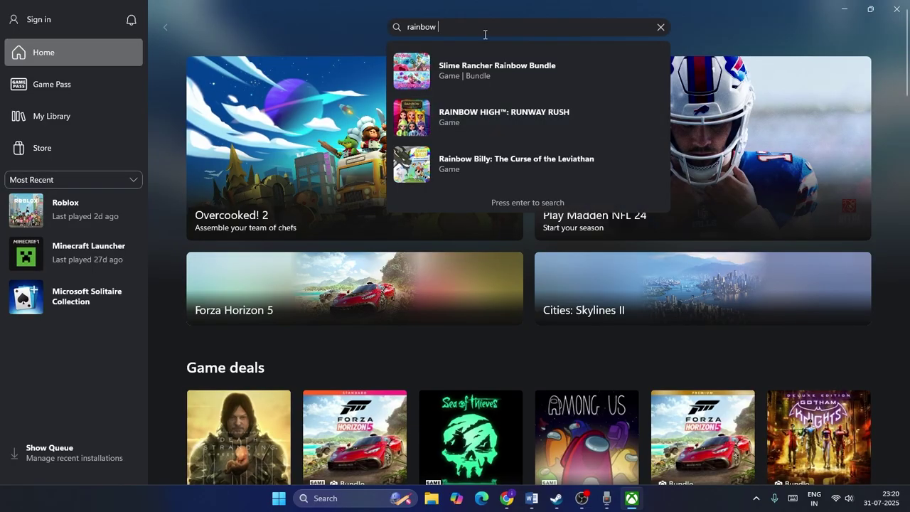
type("s")
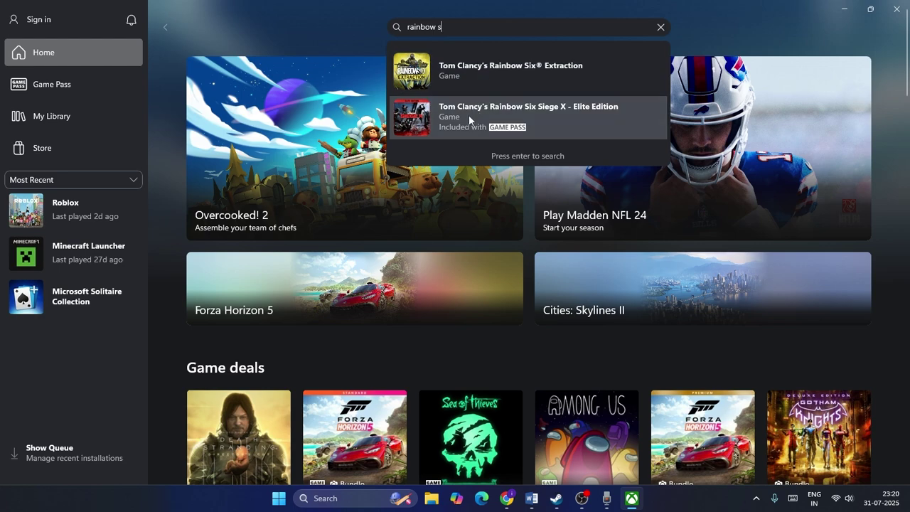
left_click(469, 116)
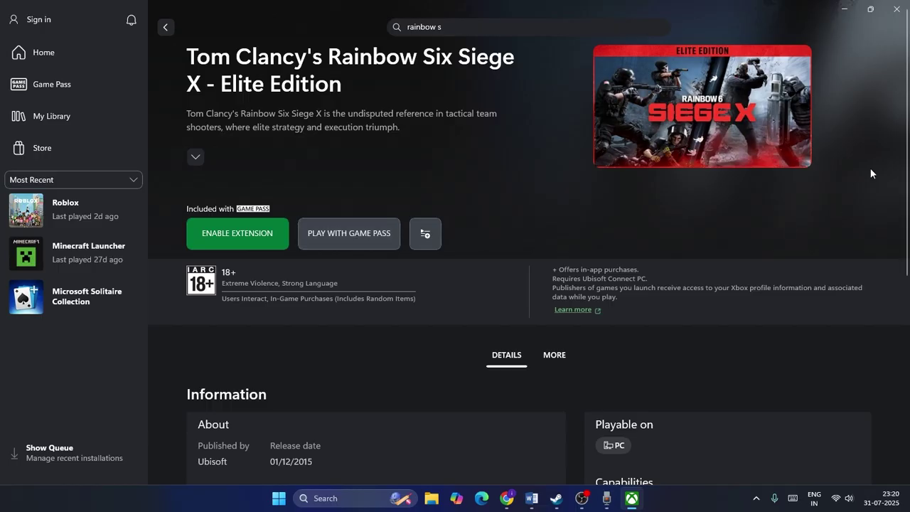
Minimize the Xbox app, highlight Step 9 in Word, and return to Steam
left_click(842, 10)
left_click(534, 499)
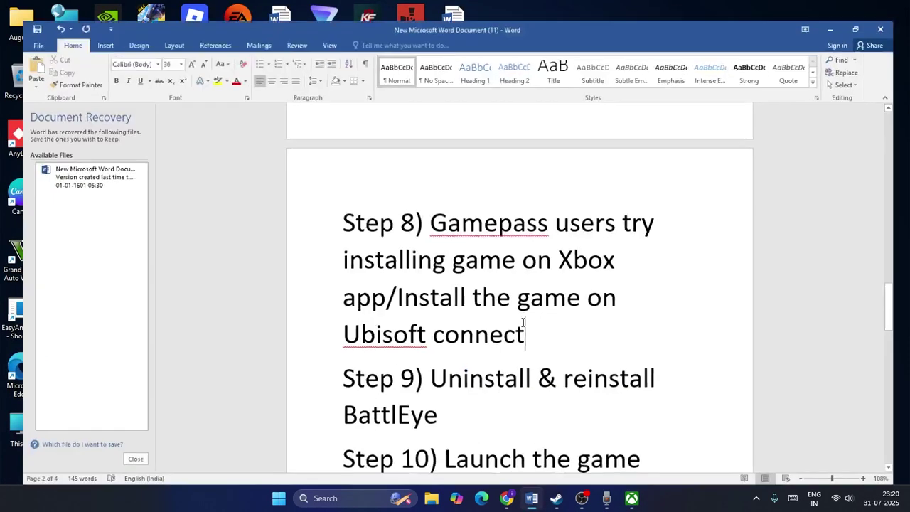
scroll(500, 254, "down", 3)
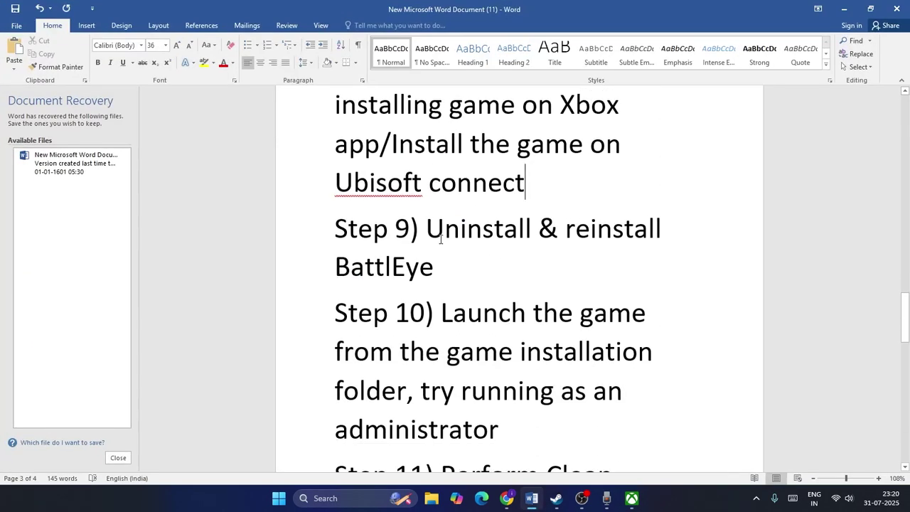
left_click_drag(428, 228, 490, 273)
left_click(490, 273)
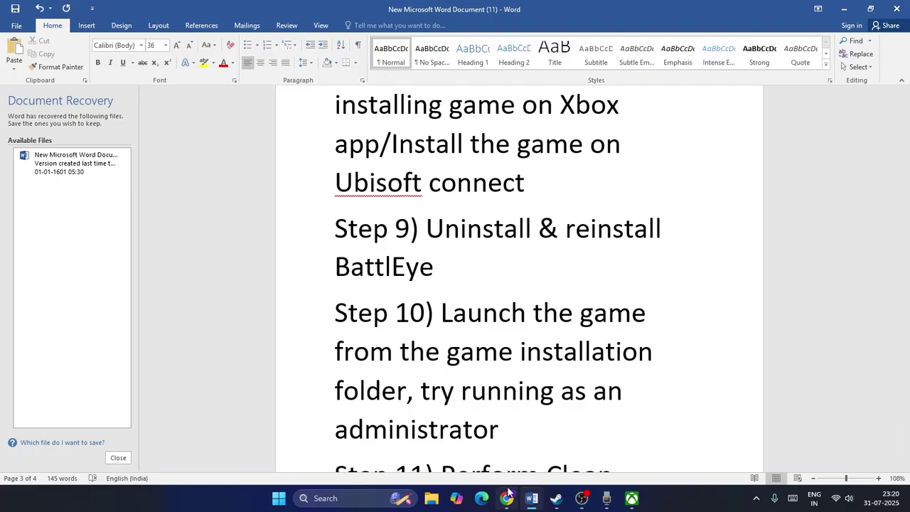
left_click(556, 498)
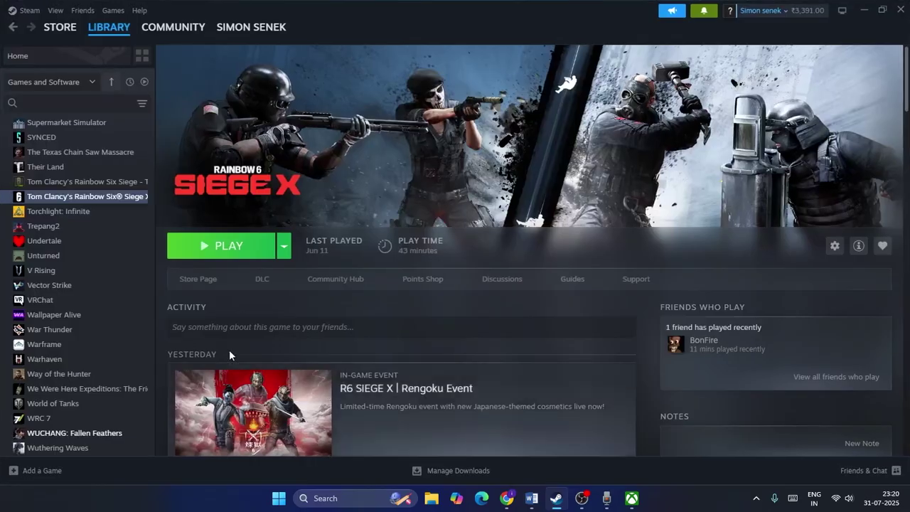
Browse Rainbow Six Siege X's local files from Steam and enter the BattlEye folder
right_click(112, 198)
mouse_move(153, 269)
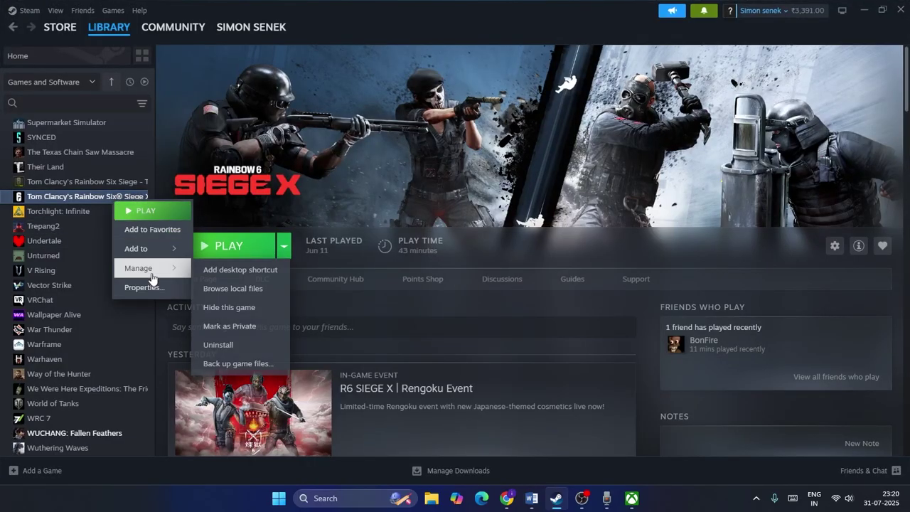
left_click(279, 289)
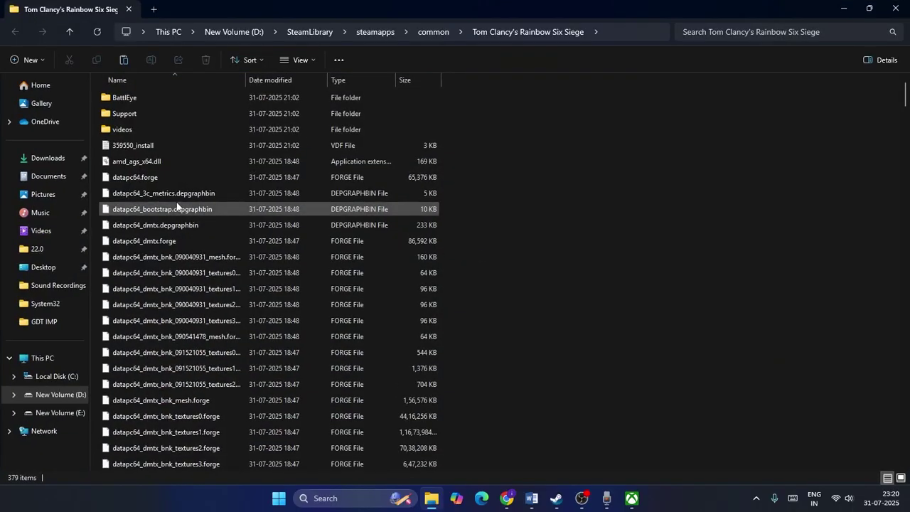
double_click(125, 97)
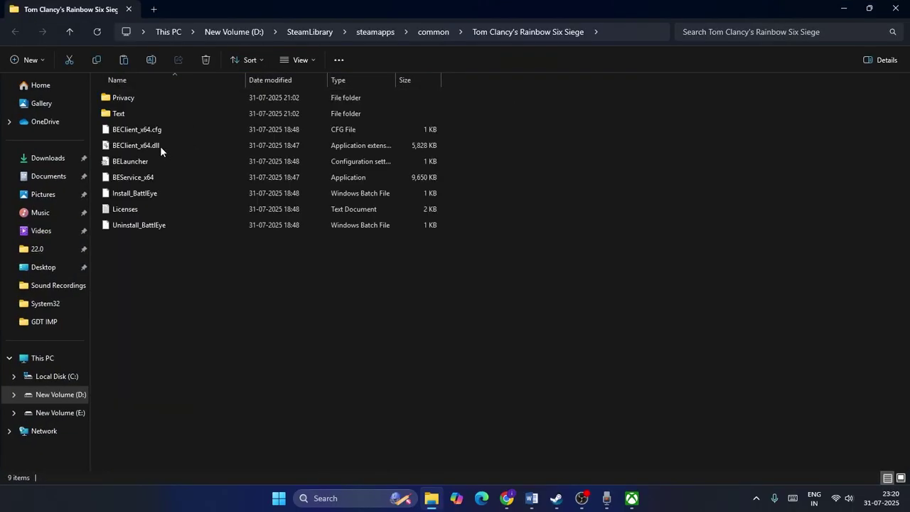
Run Uninstall_BattlEye as administrator, approving the permission prompt
left_click(155, 227)
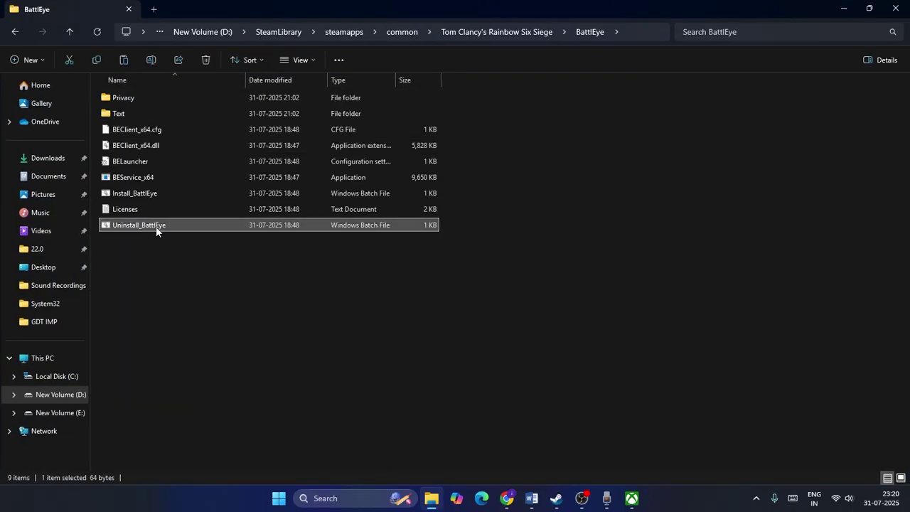
right_click(156, 226)
left_click(246, 268)
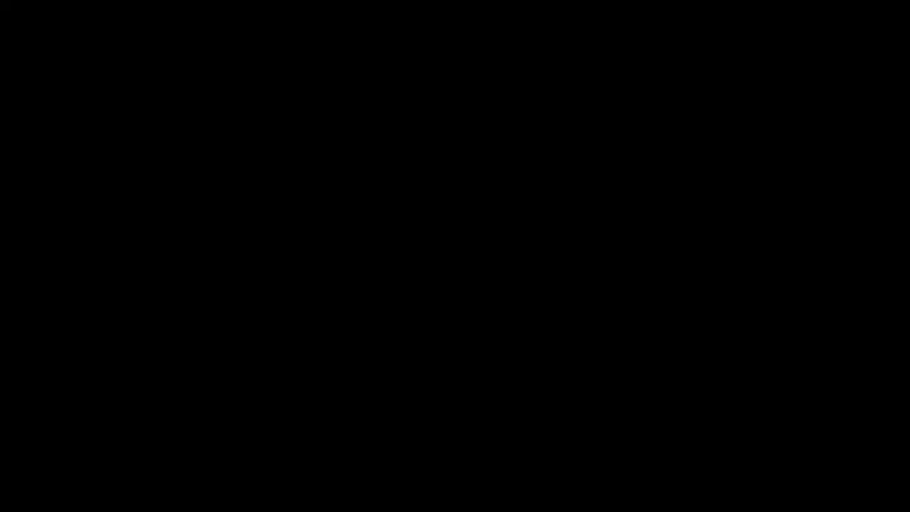
left_click(421, 288)
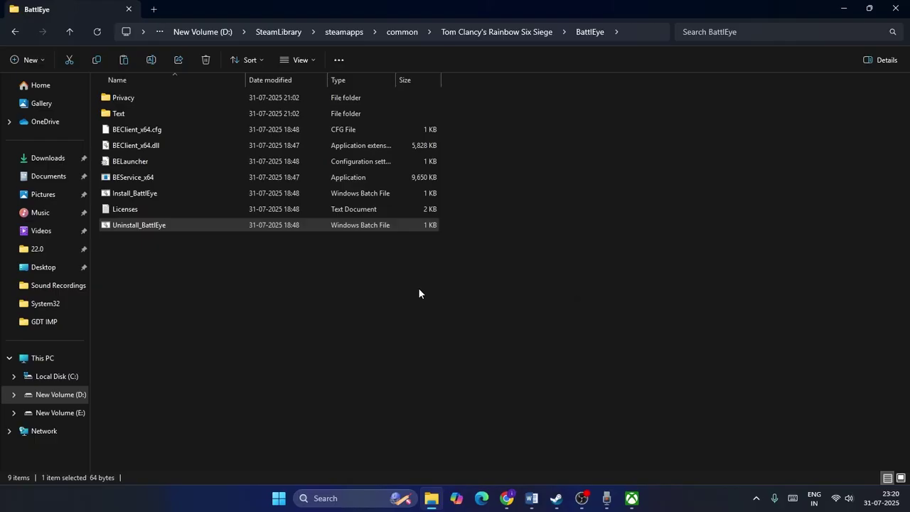
Run Install_BattlEye as administrator
left_click(137, 197)
right_click(138, 197)
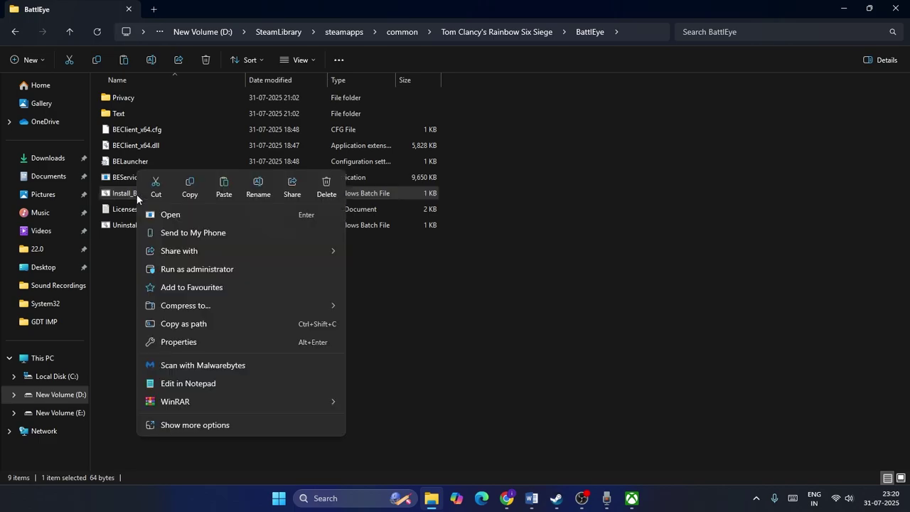
left_click(177, 268)
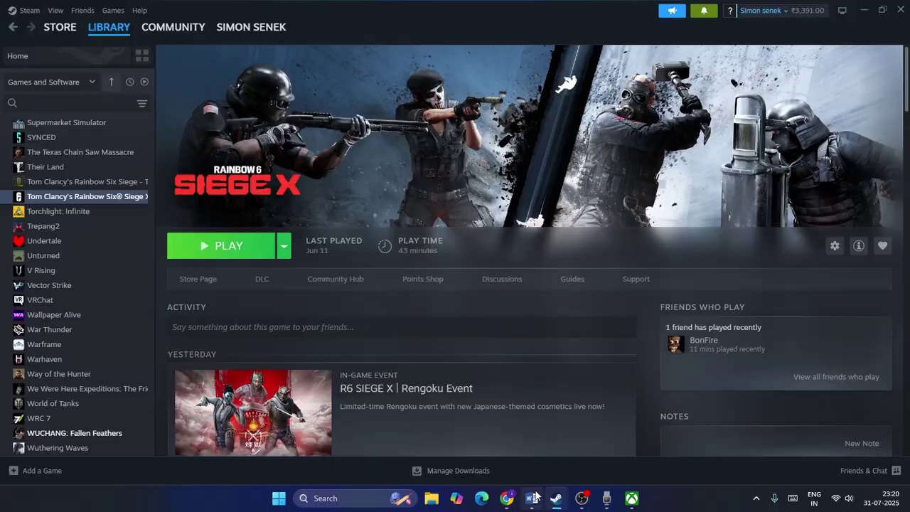
Highlight Word's Step 10 on launching from the install folder, then bring Steam forward
left_click(532, 498)
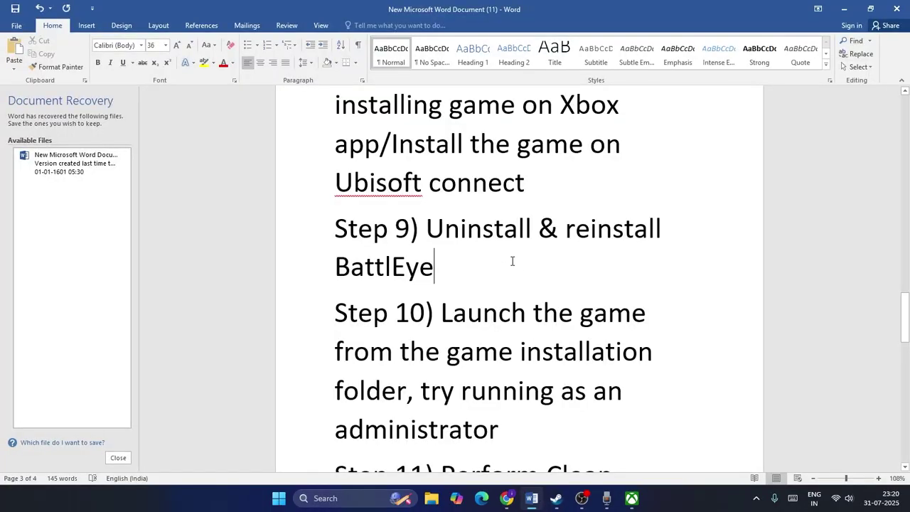
scroll(498, 249, "down", 3)
left_click_drag(439, 170, 520, 208)
left_click_drag(411, 238, 546, 284)
left_click(548, 290)
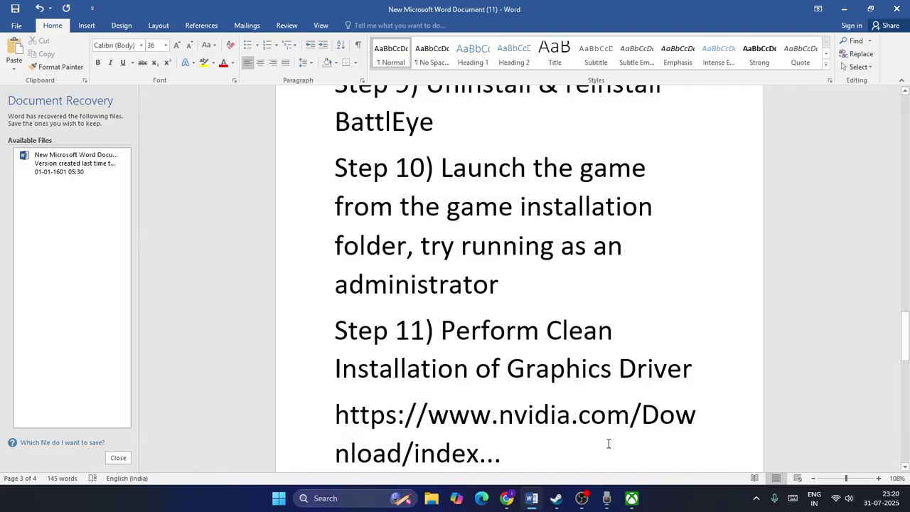
left_click(556, 498)
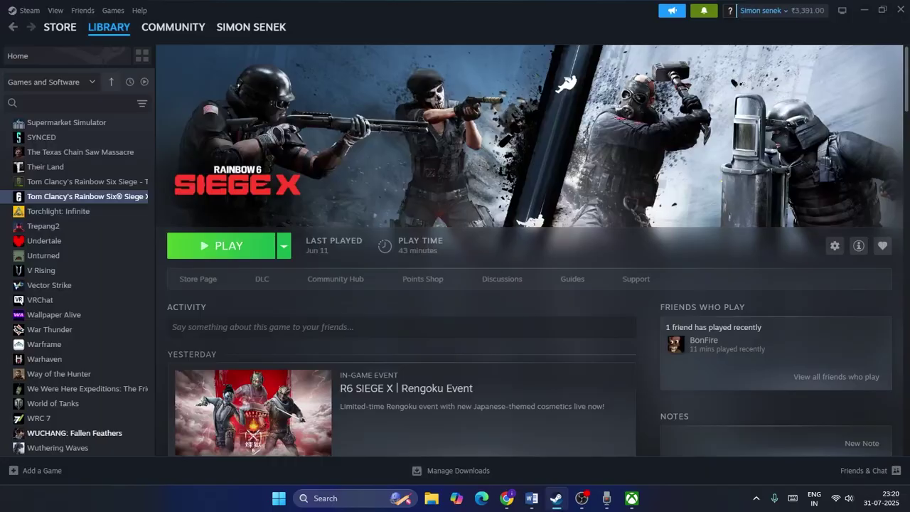
Open the Rainbow Six Siege X installation folder from Steam and scroll to the game files
right_click(112, 202)
mouse_move(159, 270)
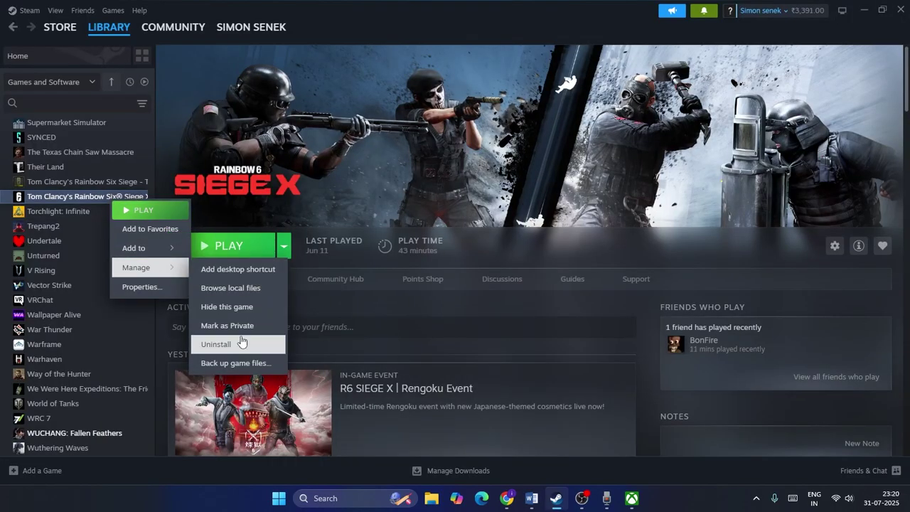
left_click(234, 288)
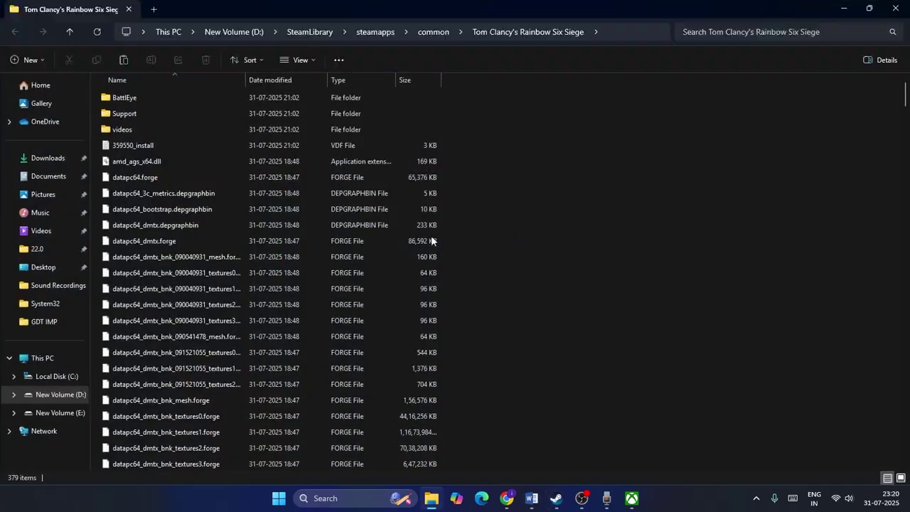
scroll(231, 225, "down", 15)
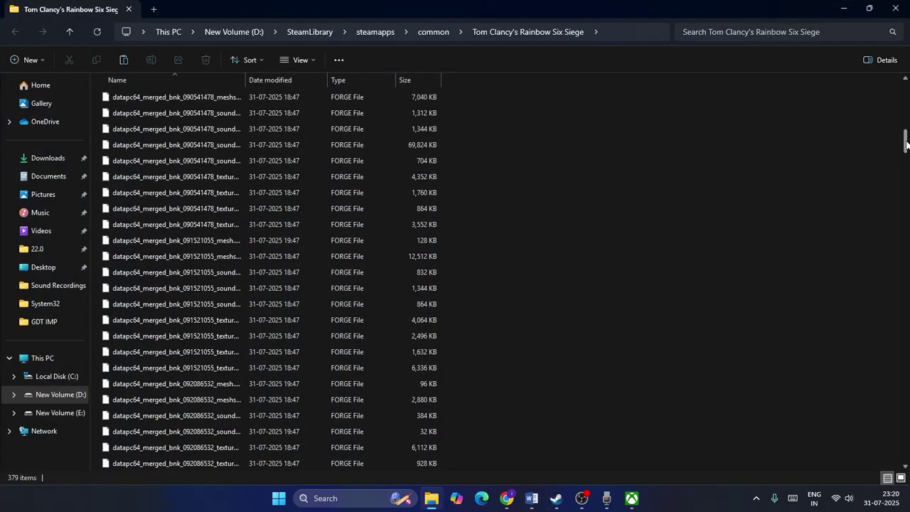
left_click_drag(907, 144, 907, 448)
Set RainbowSix to Windows 8 compatibility, run as administrator, full-screen optimisations off, then close Explorer
left_click(156, 325)
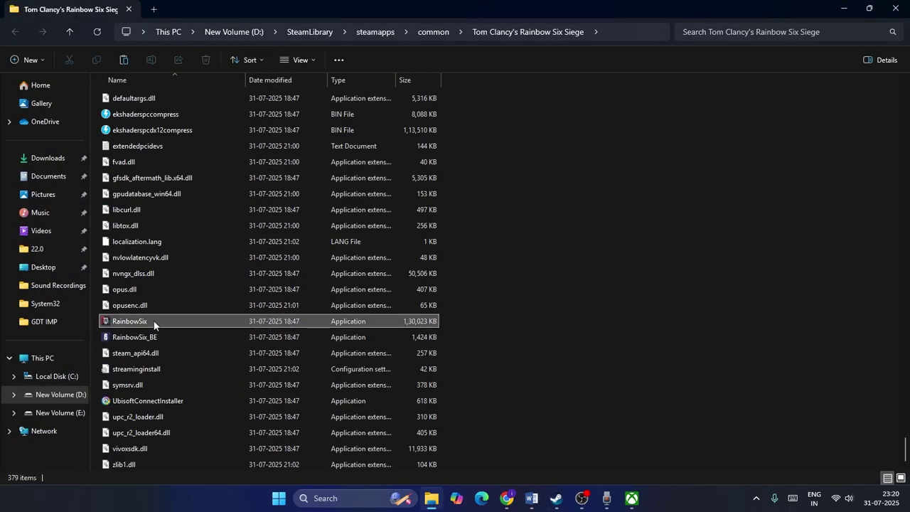
right_click(154, 325)
left_click(207, 315)
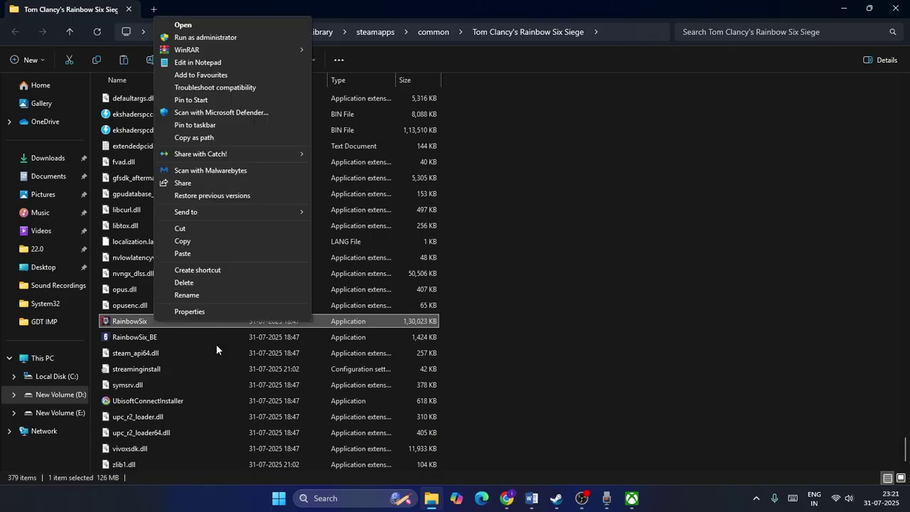
left_click(213, 312)
left_click(261, 197)
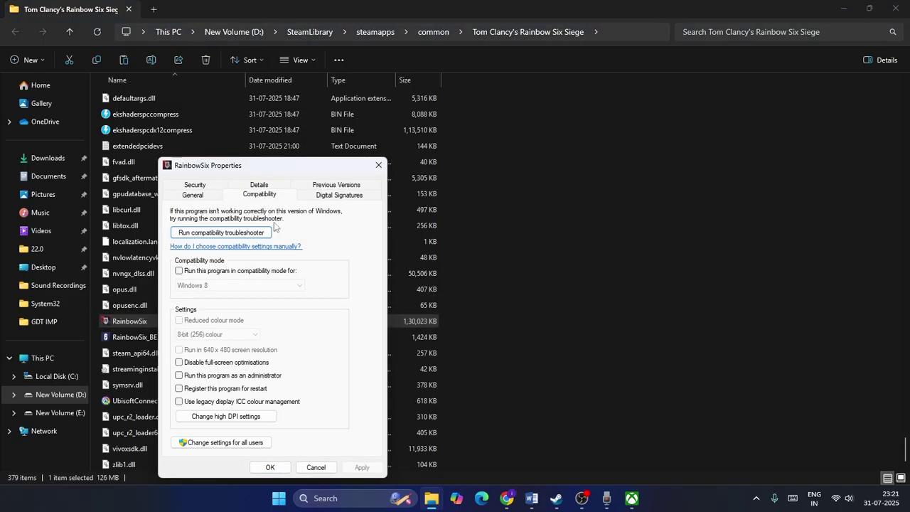
left_click(180, 271)
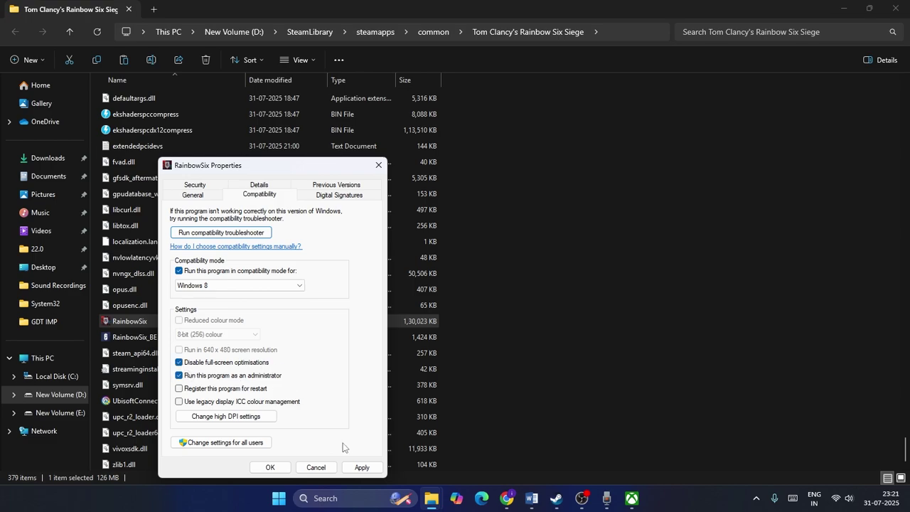
left_click(362, 467)
left_click(270, 467)
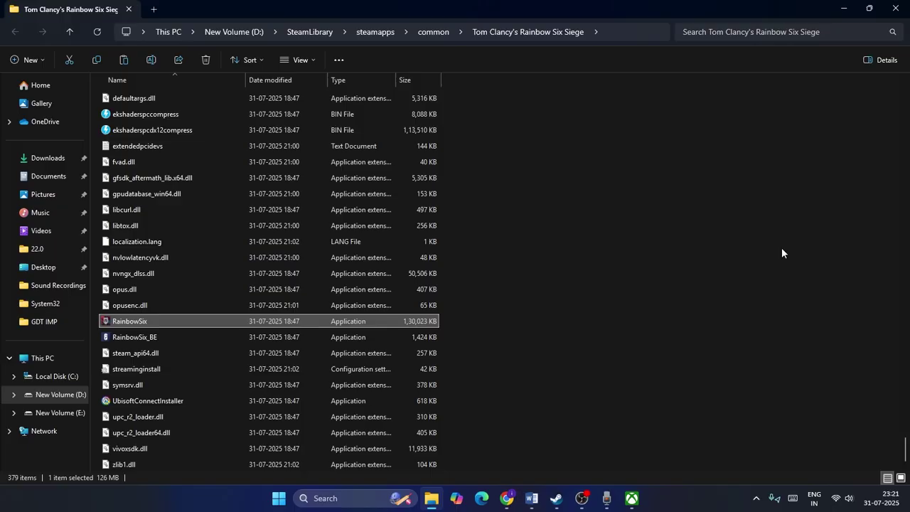
left_click(908, 5)
Highlight Word's Step 11 graphics-driver note, then switch to Chrome
left_click(530, 498)
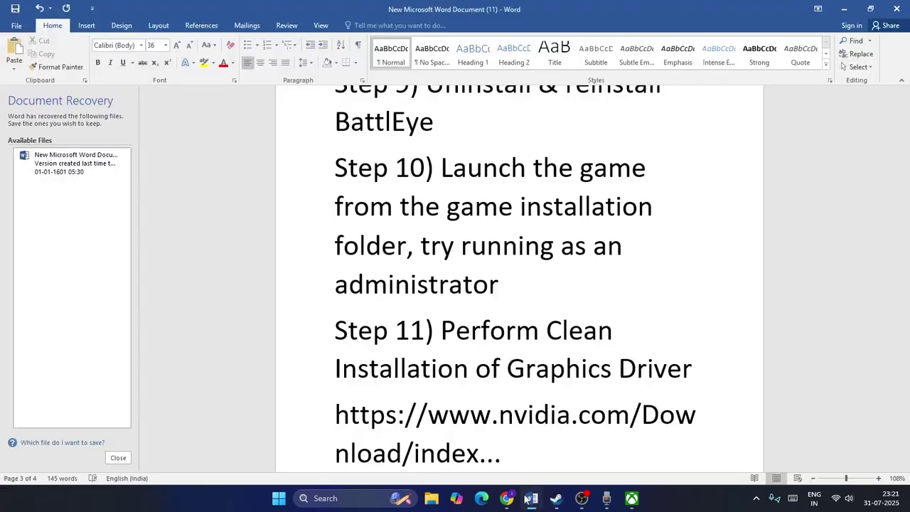
scroll(490, 227, "down", 3)
left_click_drag(448, 213, 694, 249)
left_click(547, 405)
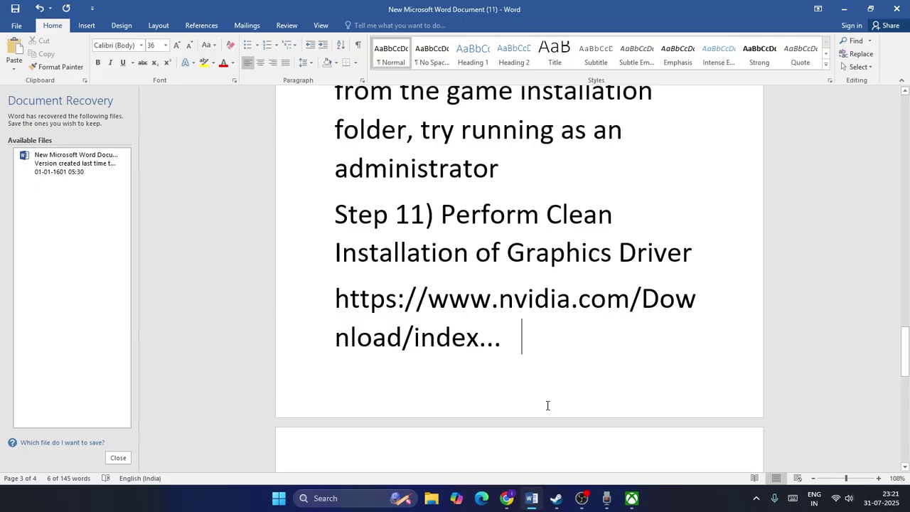
left_click(506, 498)
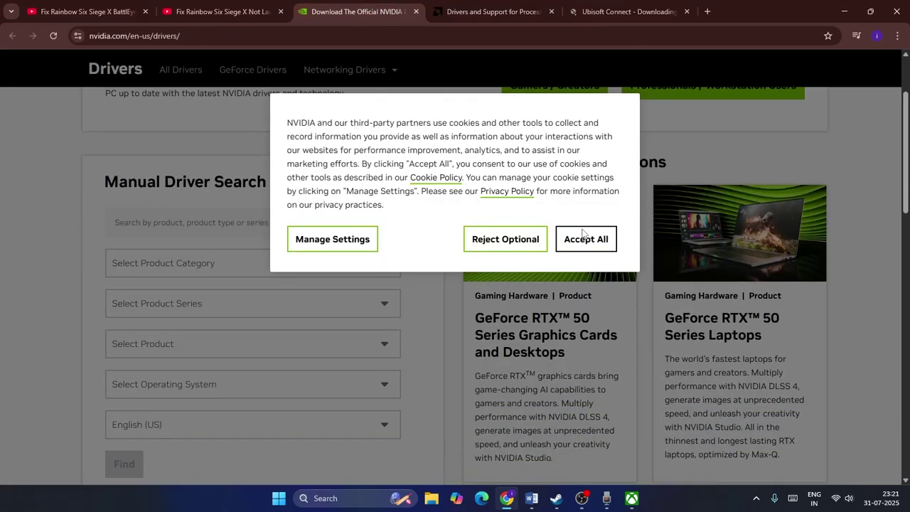
Search NVIDIA's site for GeForce RTX 5090 Laptop Windows 11 drivers and review Game Ready 580.88 and Studio 577.00
left_click(583, 234)
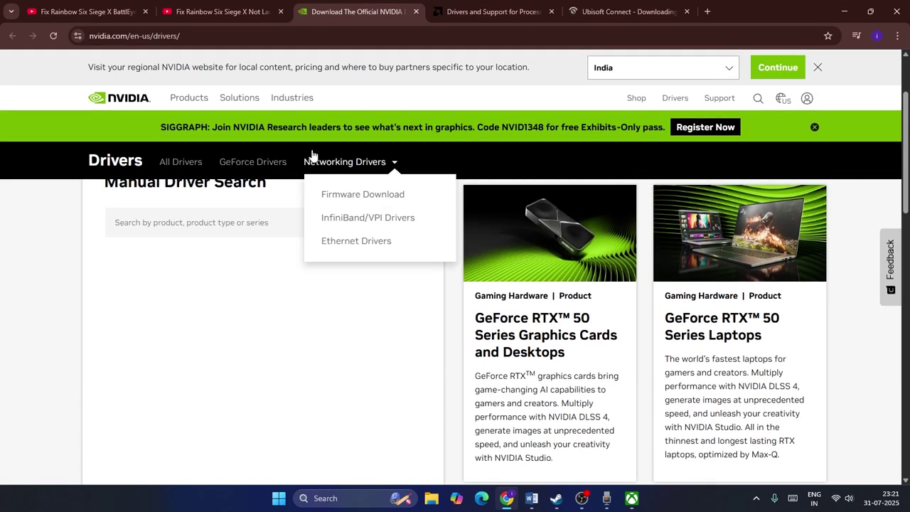
scroll(250, 183, "down", 1)
left_click(190, 151)
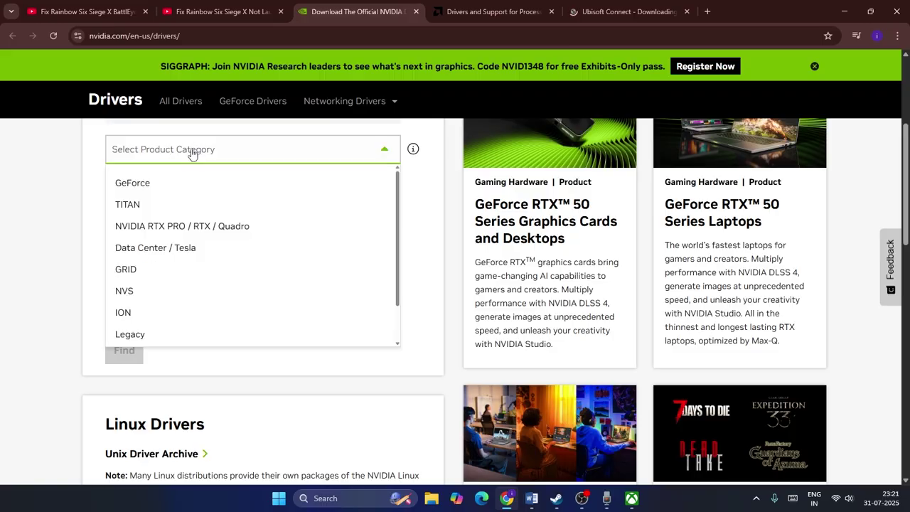
left_click(142, 182)
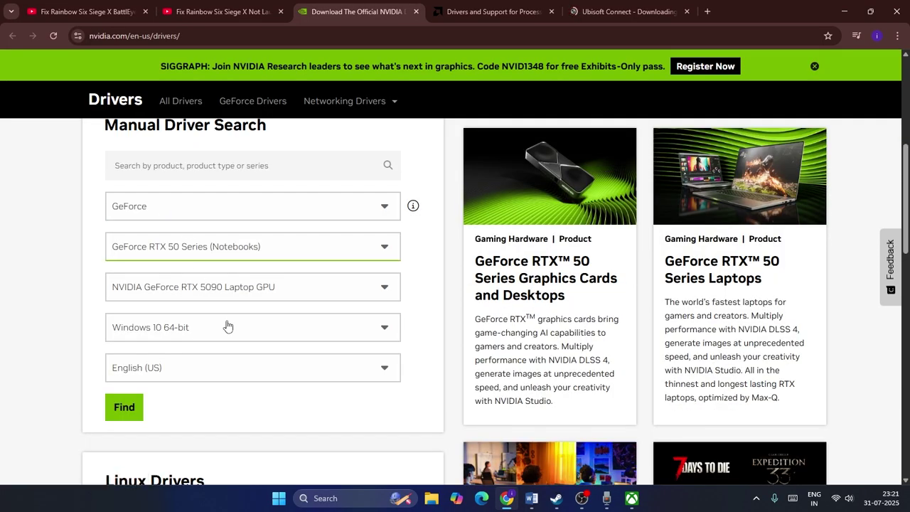
left_click(183, 337)
left_click(170, 383)
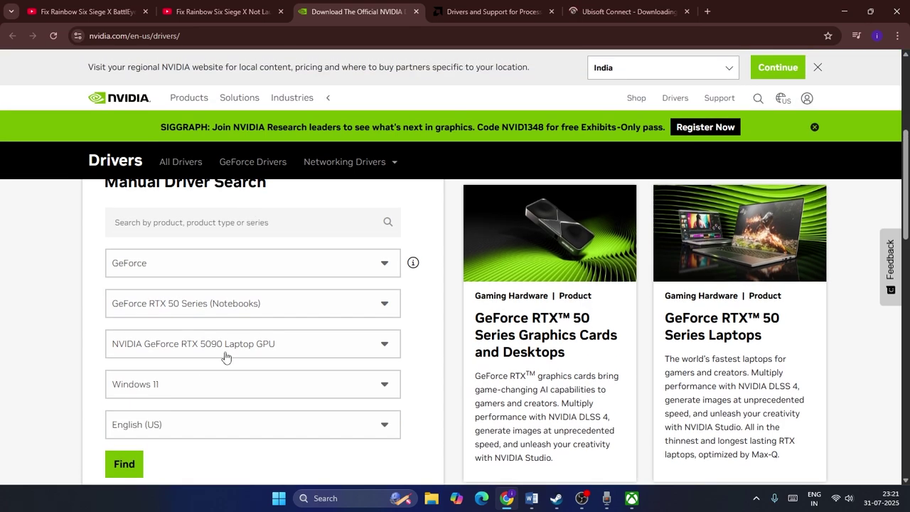
left_click(124, 463)
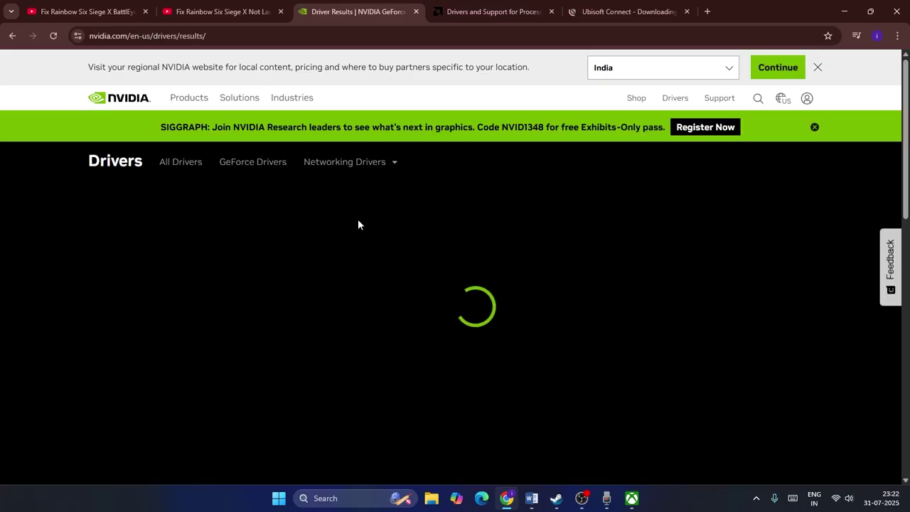
scroll(357, 224, "down", 4)
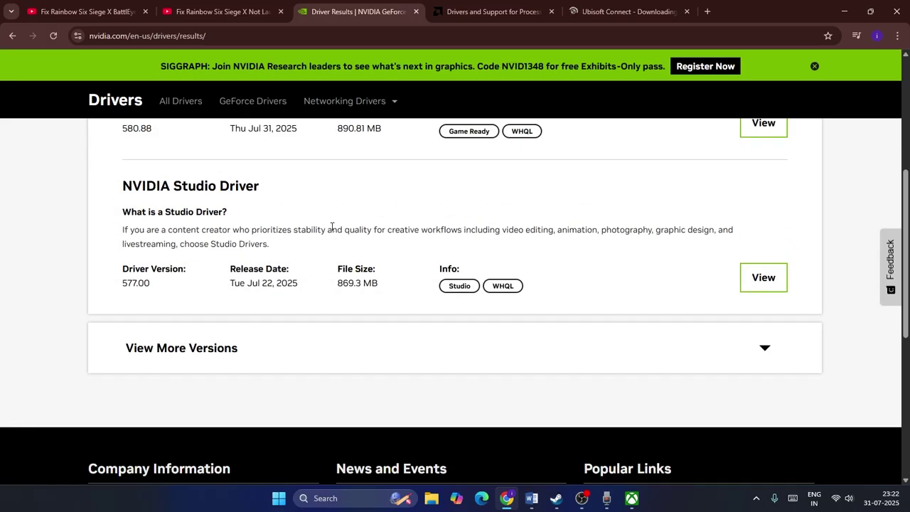
scroll(332, 226, "up", 3)
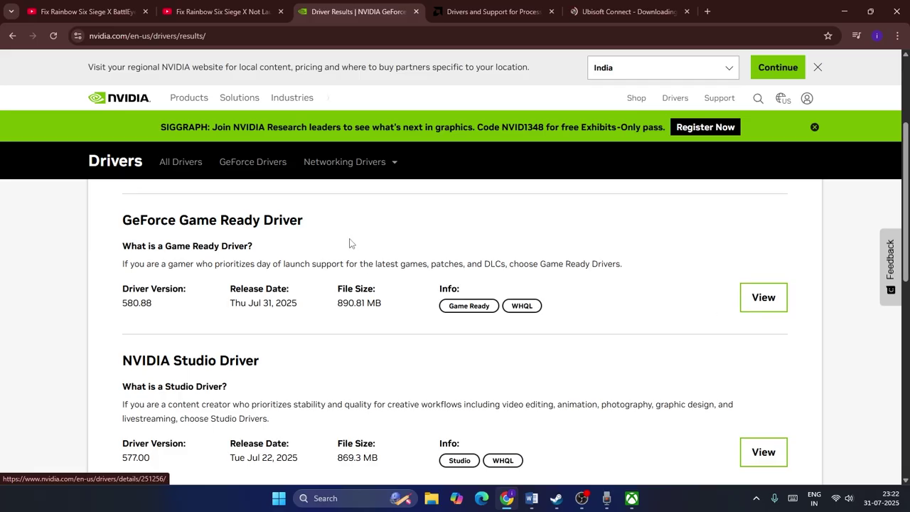
Choose Graphics > Radeon RX > Radeon RX 5000 Series > AMD Radeon RX 5300 and submit
left_click(491, 6)
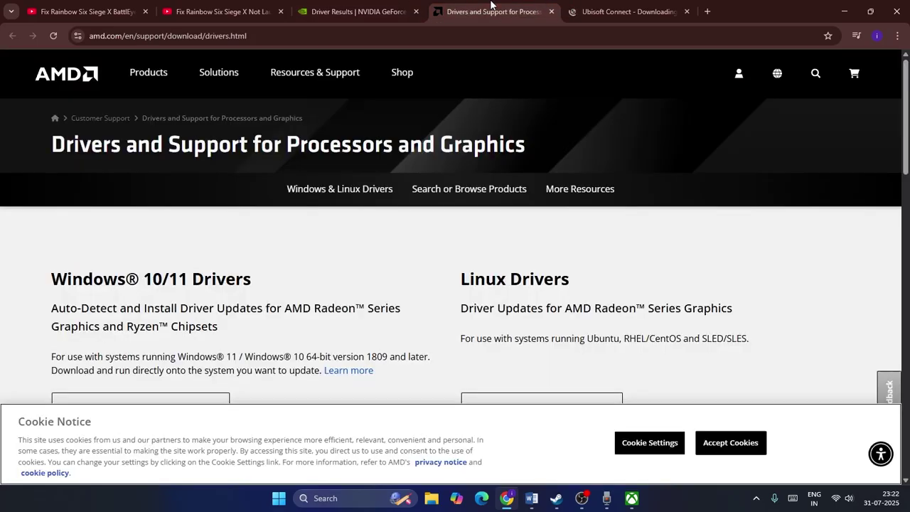
scroll(242, 305, "down", 6)
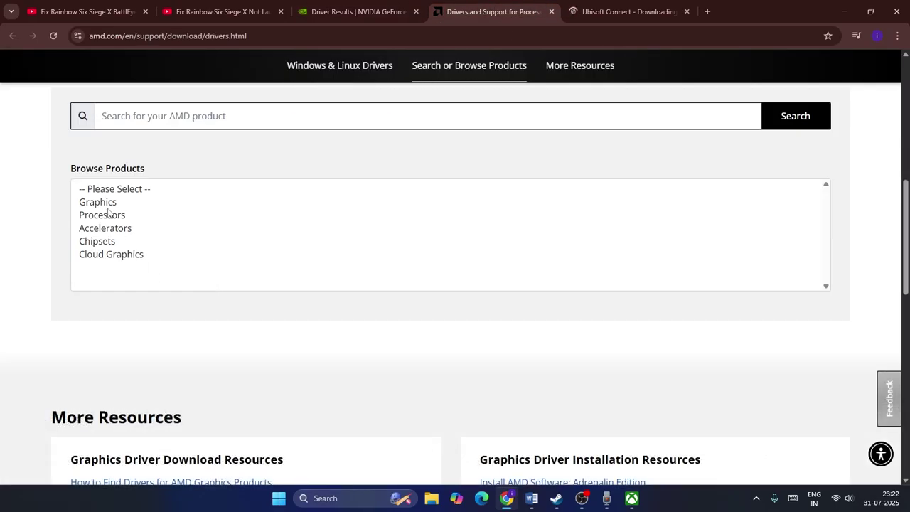
left_click(105, 202)
left_click(114, 258)
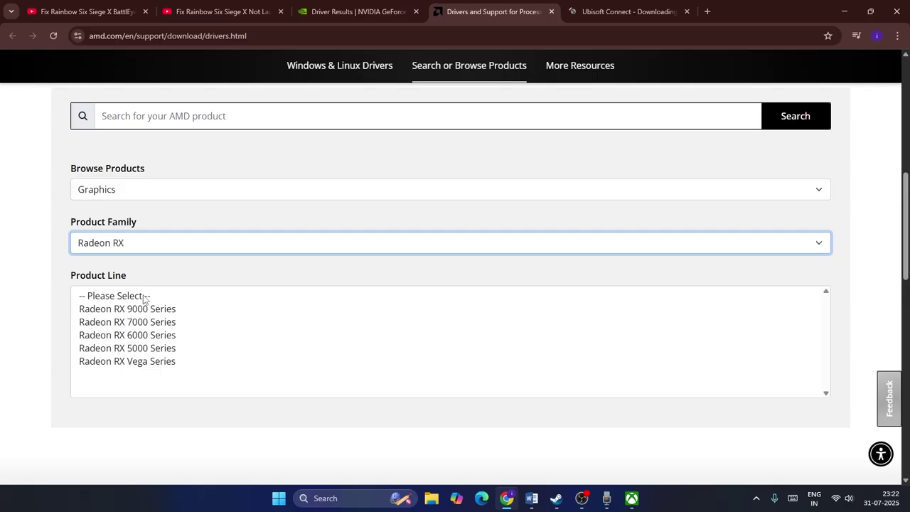
left_click(147, 350)
scroll(171, 345, "down", 2)
left_click(168, 388)
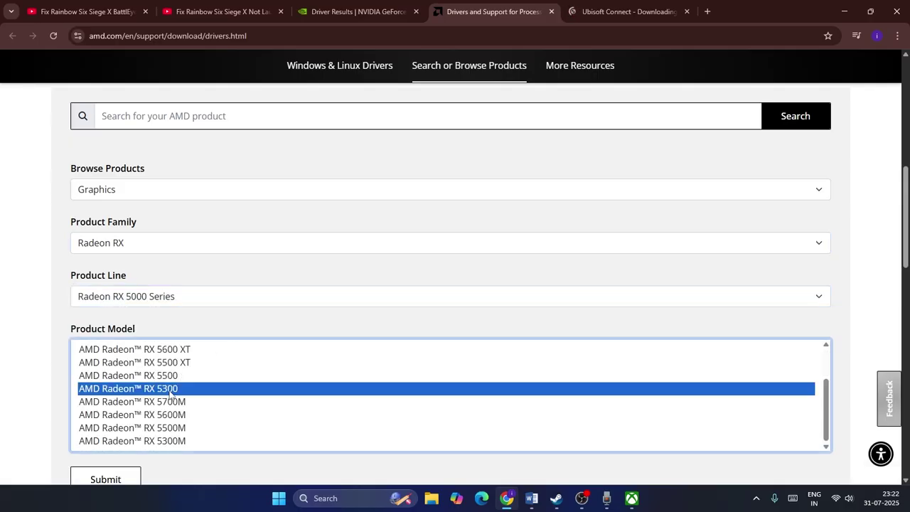
left_click(111, 389)
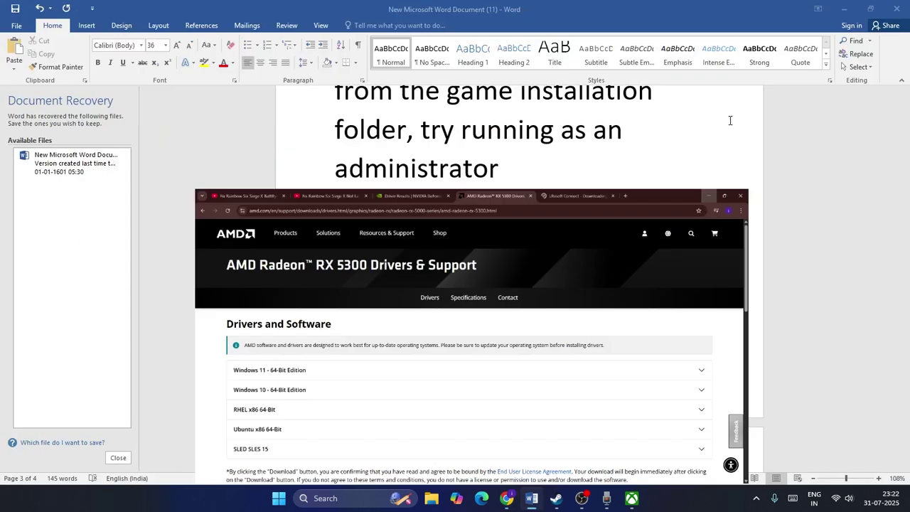
Minimise Chrome, scroll the Word guide back to the top, and minimise Steam
left_click(845, 12)
left_click_drag(905, 350, 907, 99)
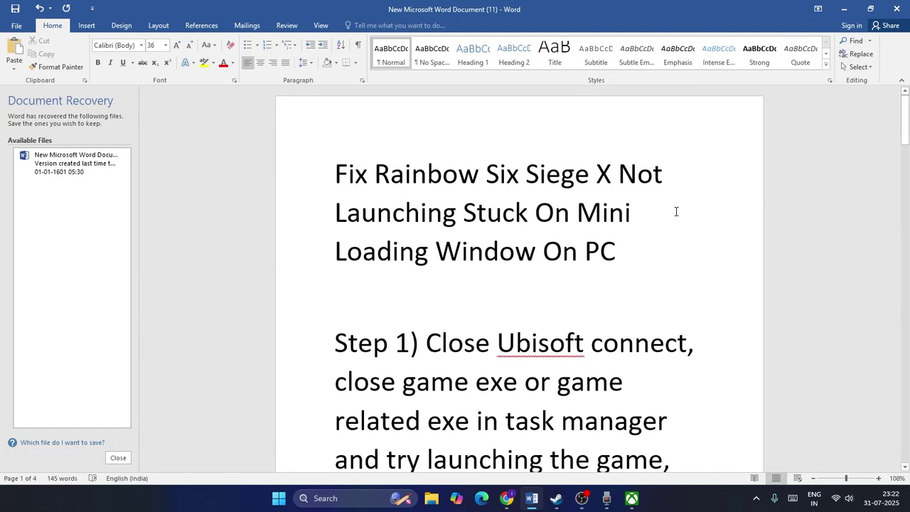
left_click(845, 9)
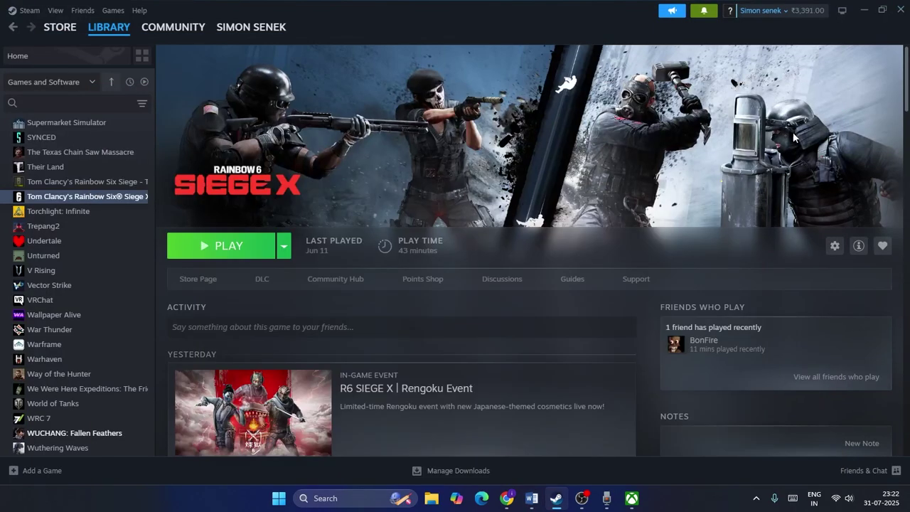
left_click(863, 10)
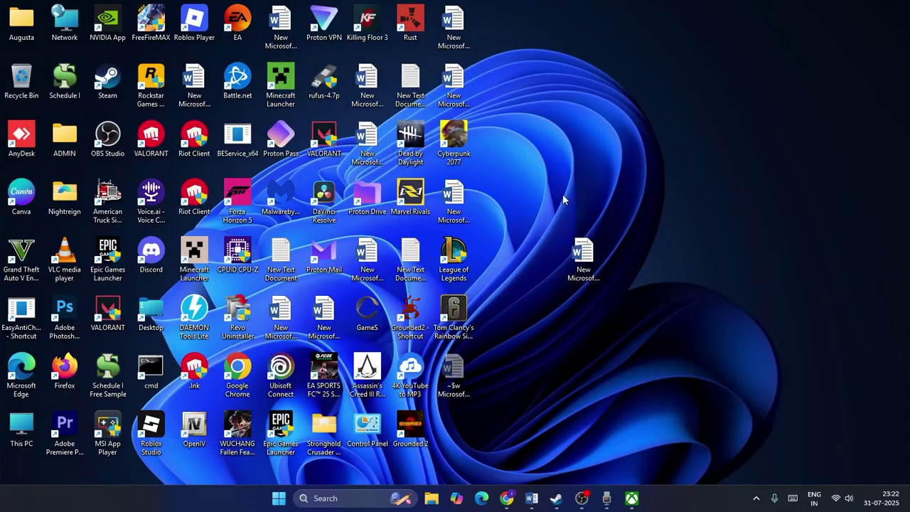